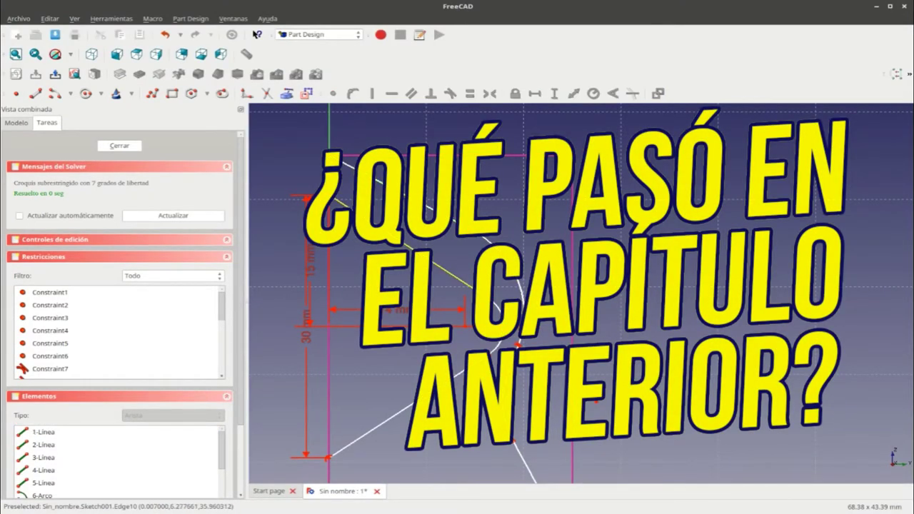
# - Make the first two slanted lines parallel and drag the arc endpoint down to reshape the curve
pyautogui.click(450, 273)
pyautogui.click(349, 165)
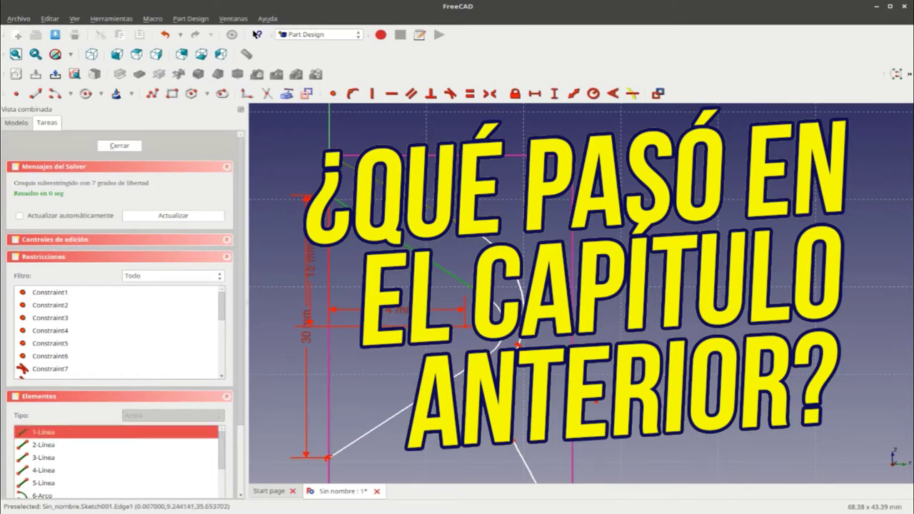
pyautogui.click(413, 98)
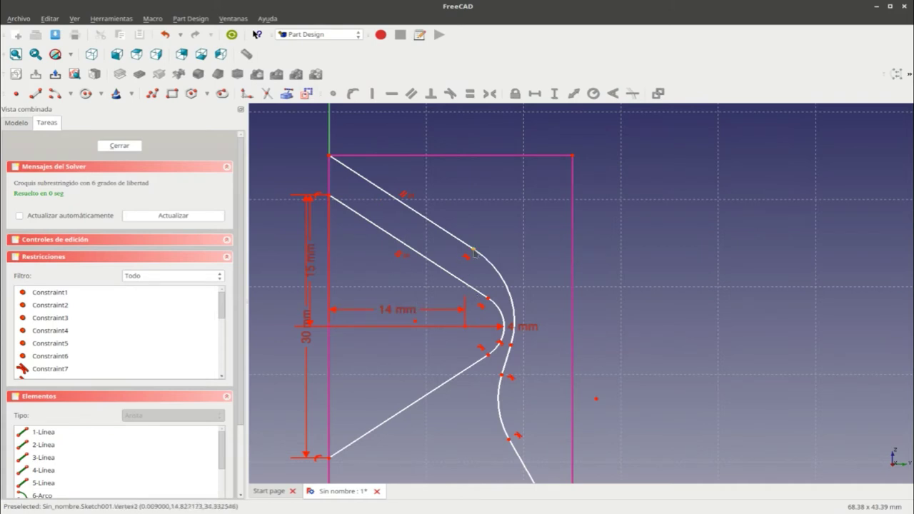
pyautogui.moveTo(474, 253); pyautogui.dragTo(491, 299)
# - Make the long lower slanted line parallel to the short segment between the arcs
pyautogui.scroll(-2, 571, 240)
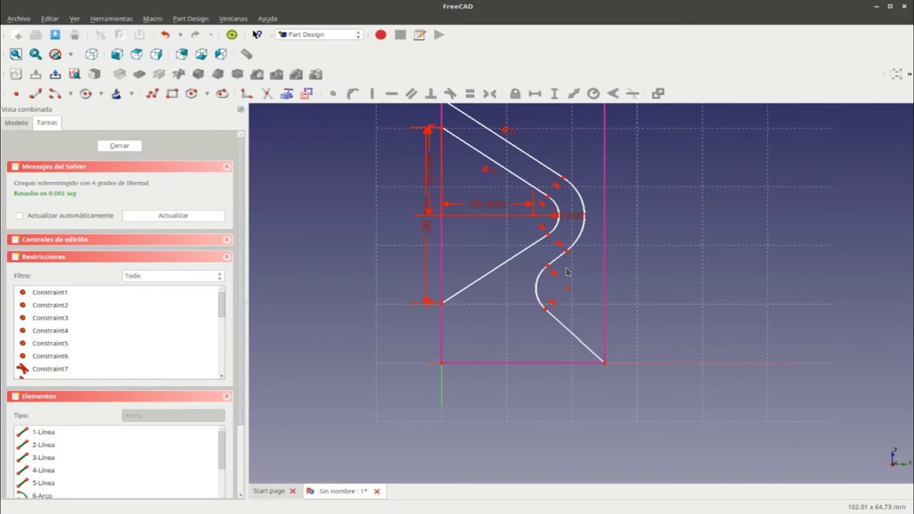
pyautogui.scroll(3, 566, 264)
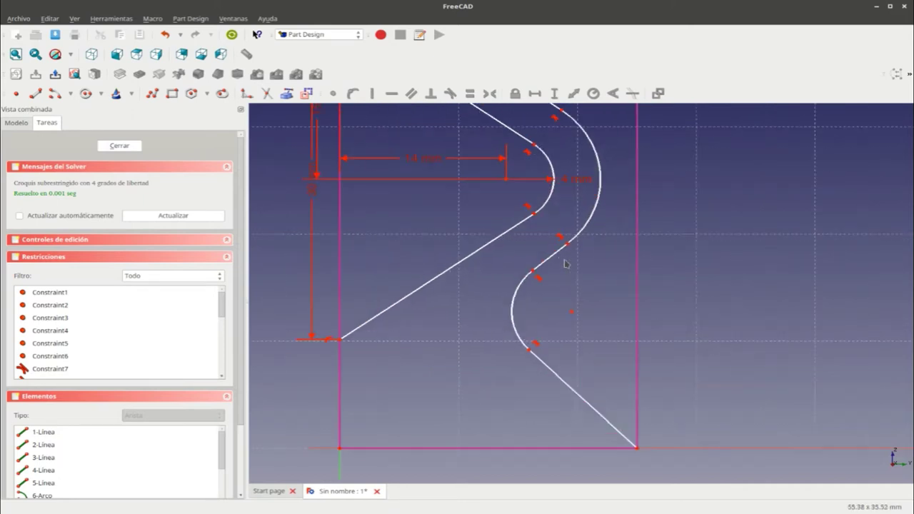
pyautogui.scroll(1, 565, 264)
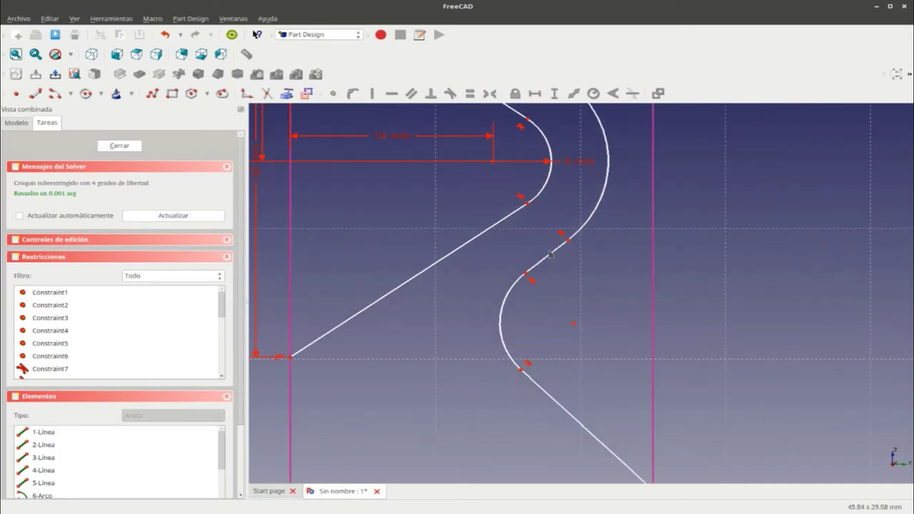
pyautogui.click(499, 223)
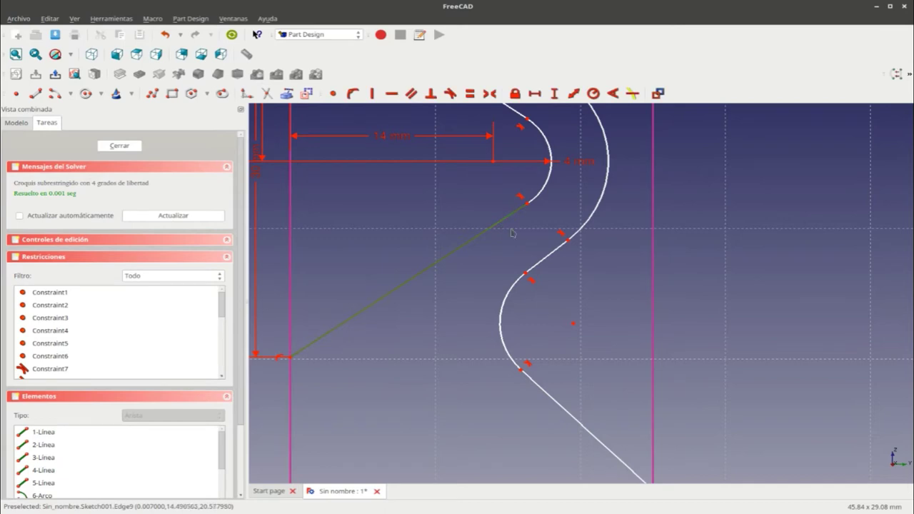
pyautogui.click(556, 257)
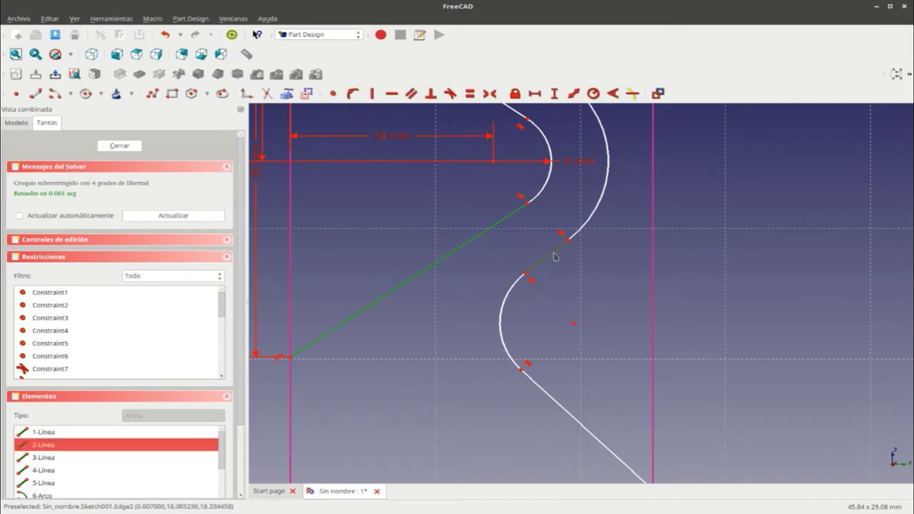
pyautogui.click(412, 94)
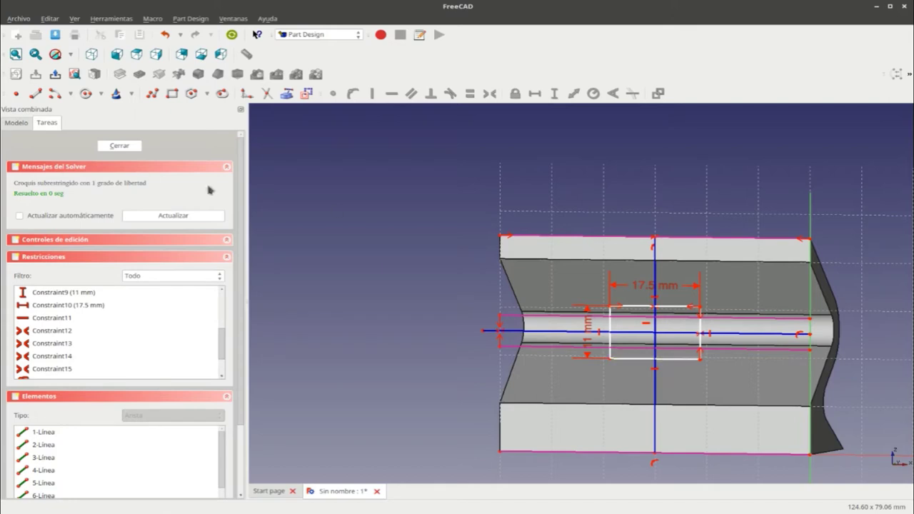
# - Close the rectangle sketch and pocket it with type 'A través de todos' (Through all)
pyautogui.click(126, 148)
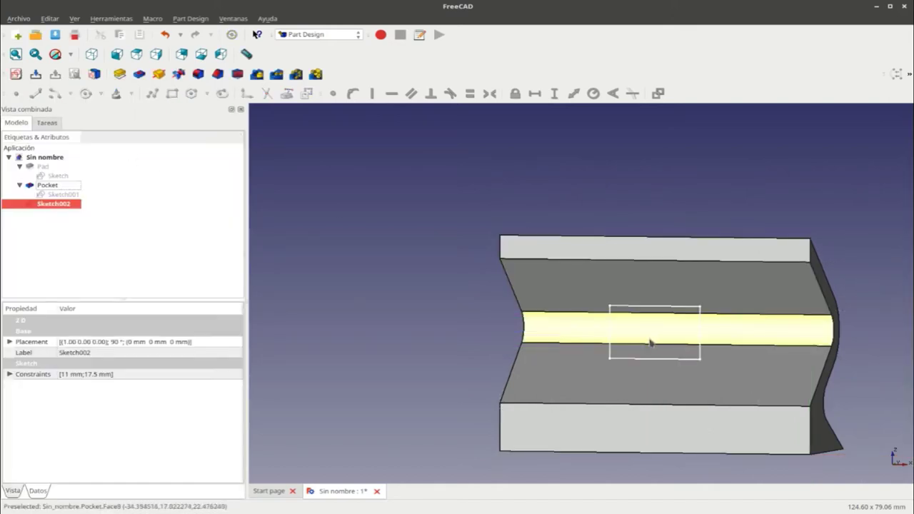
pyautogui.click(56, 123)
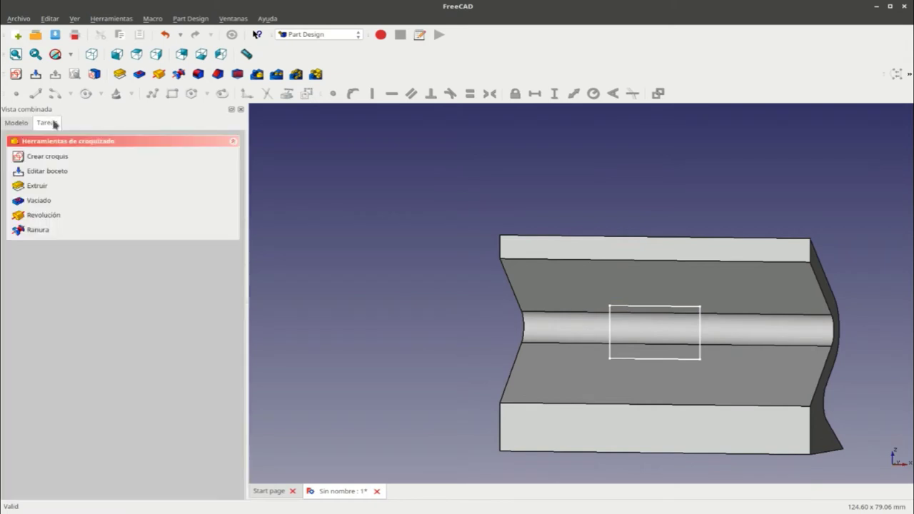
pyautogui.click(62, 204)
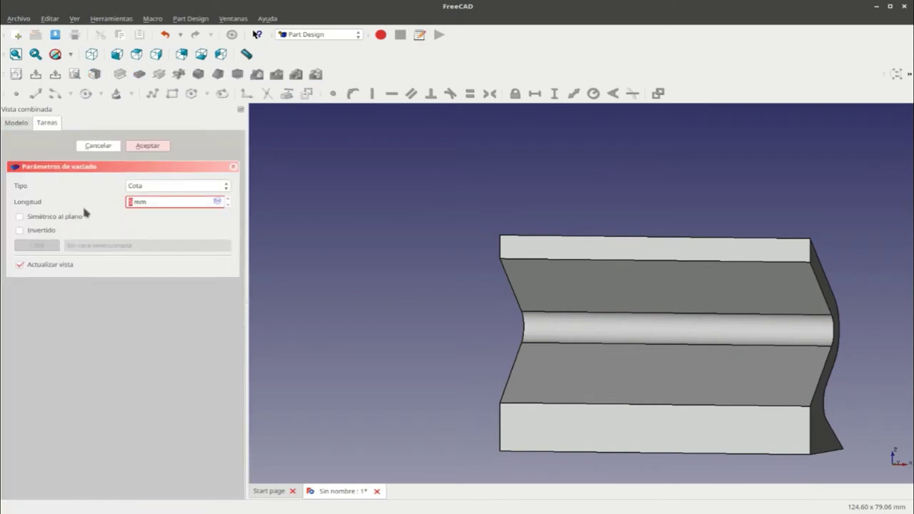
pyautogui.click(213, 187)
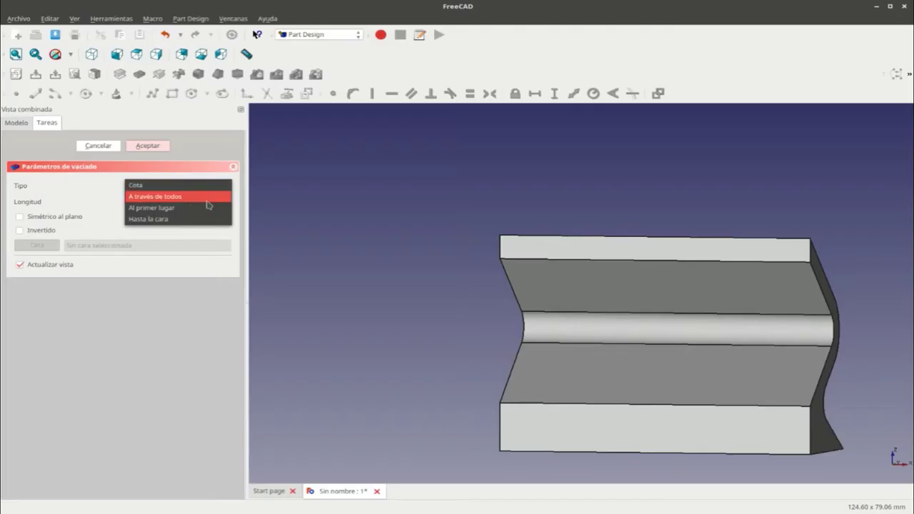
pyautogui.click(207, 198)
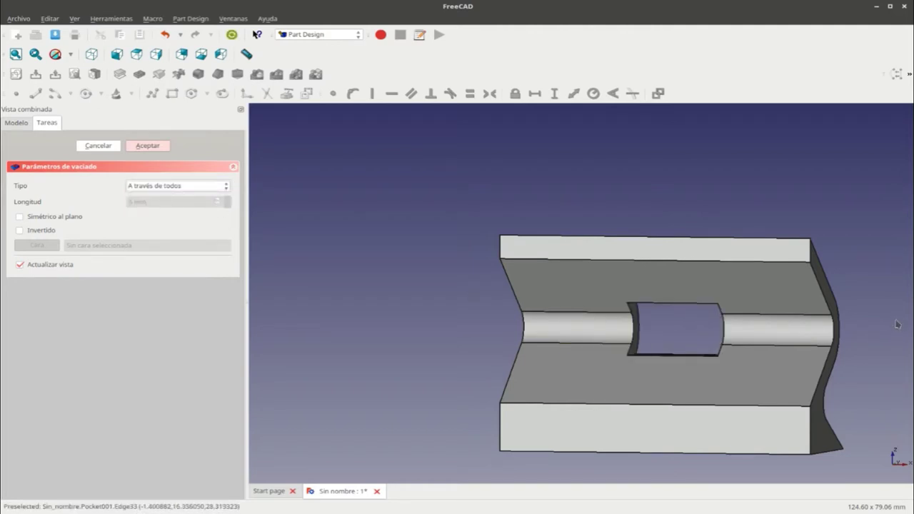
pyautogui.moveTo(897, 325)
pyautogui.mouseDown(button='middle')
pyautogui.moveTo(690, 300)
pyautogui.moveTo(460, 300)
pyautogui.mouseUp(button='middle')
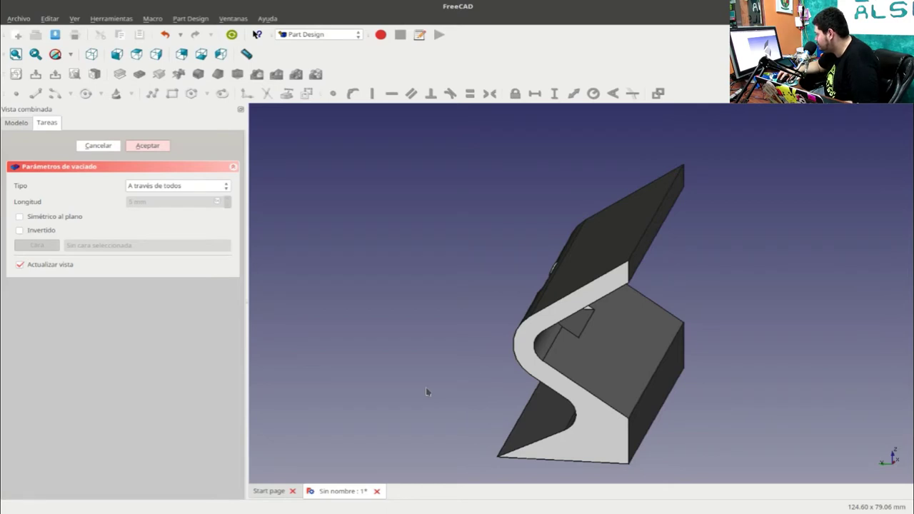
# - Accept the pocket as Pocket001, then reopen Sketch002 from the model tree
pyautogui.moveTo(427, 394)
pyautogui.mouseDown(button='middle')
pyautogui.moveTo(420, 363)
pyautogui.moveTo(357, 350)
pyautogui.moveTo(314, 359)
pyautogui.mouseUp(button='middle')
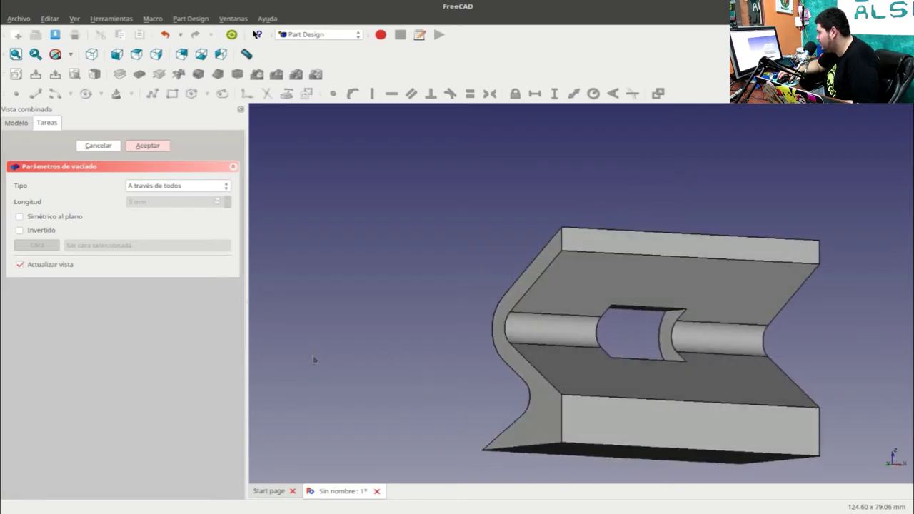
pyautogui.click(147, 145)
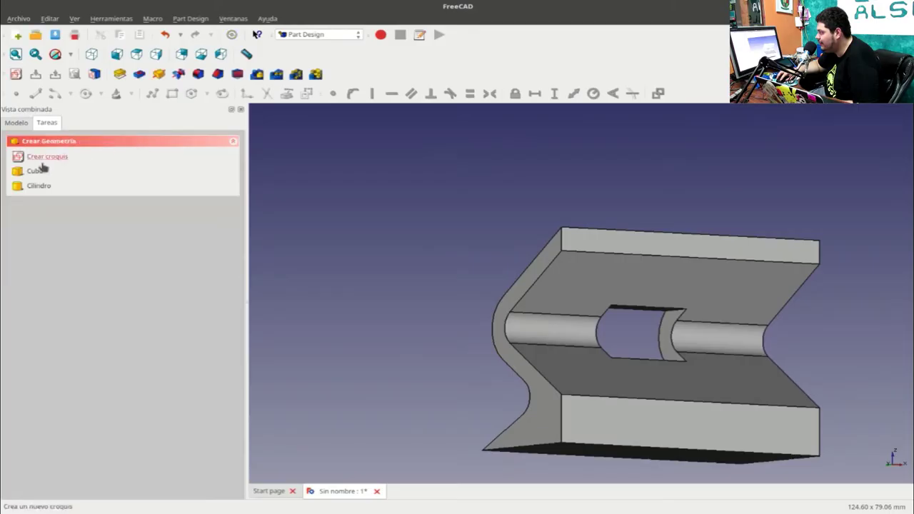
pyautogui.click(24, 125)
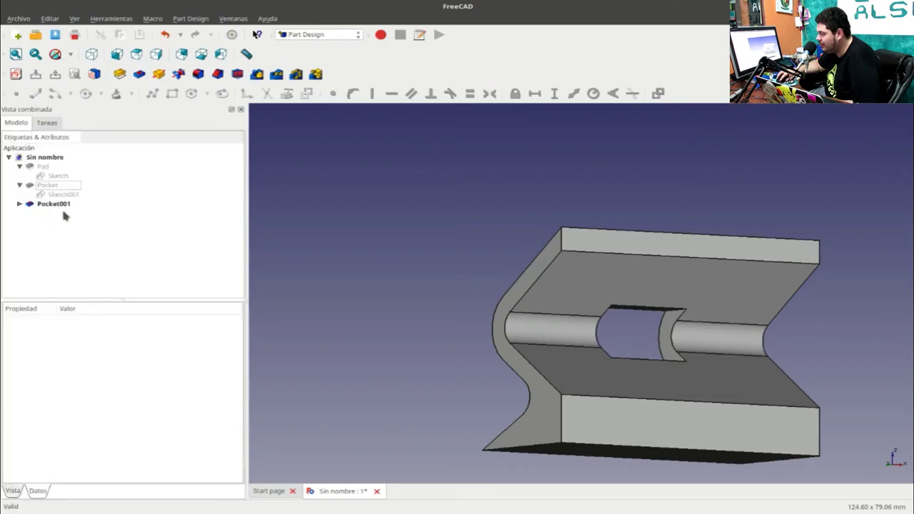
pyautogui.click(18, 204)
pyautogui.doubleClick(49, 206)
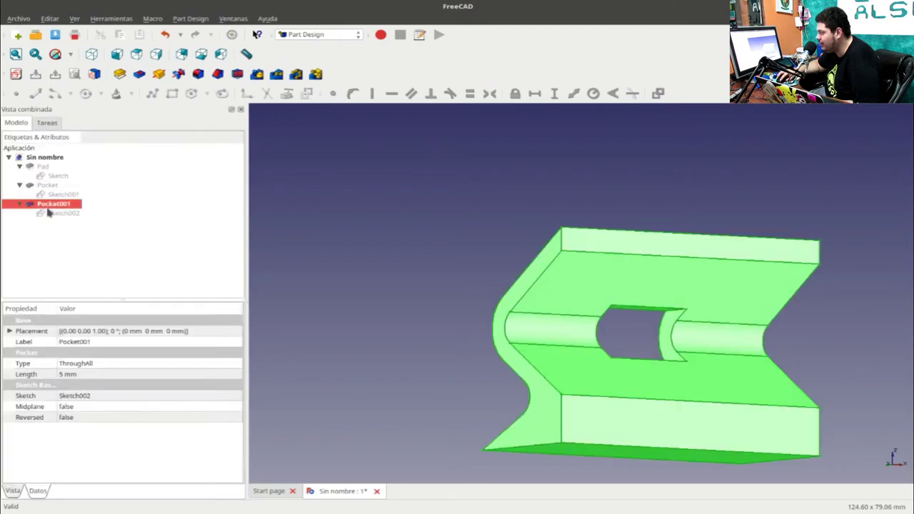
pyautogui.click(93, 149)
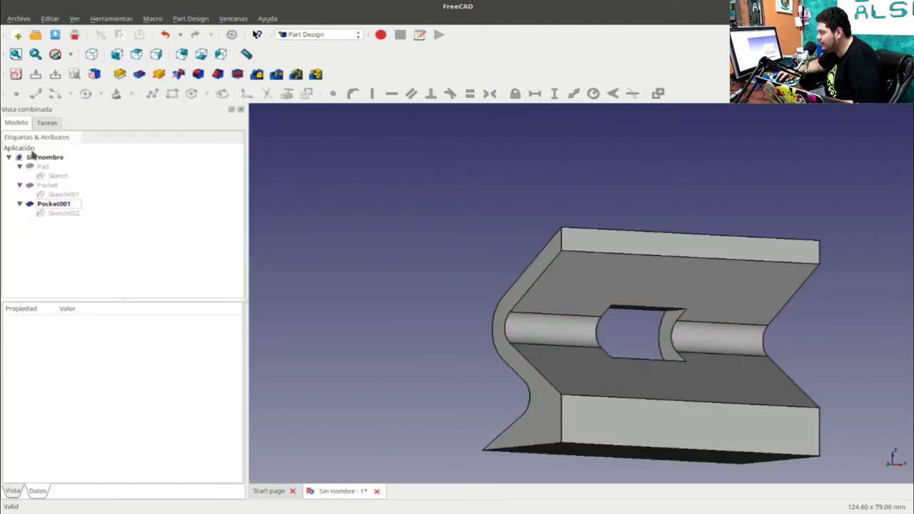
pyautogui.doubleClick(53, 213)
# - Draw four small circles near the upper-left, upper-right, lower-right and lower-left corners
pyautogui.scroll(2, 570, 246)
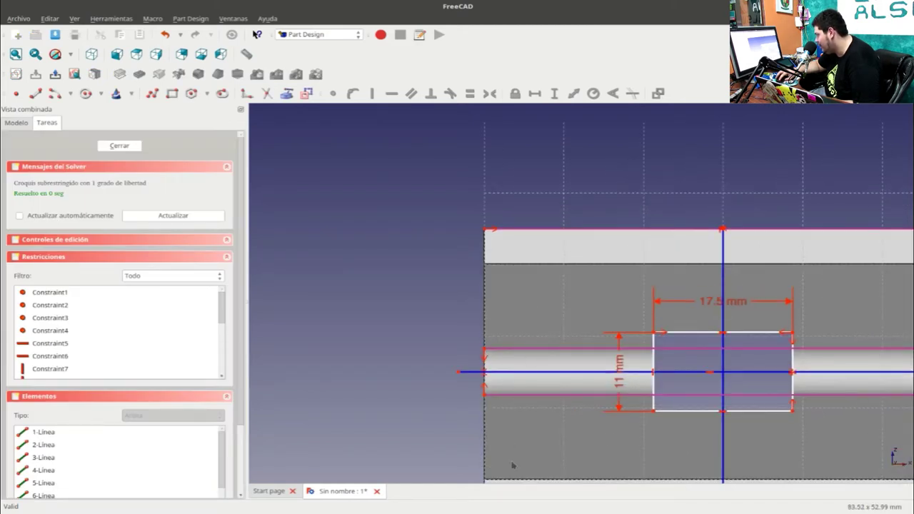
pyautogui.scroll(-2, 873, 309)
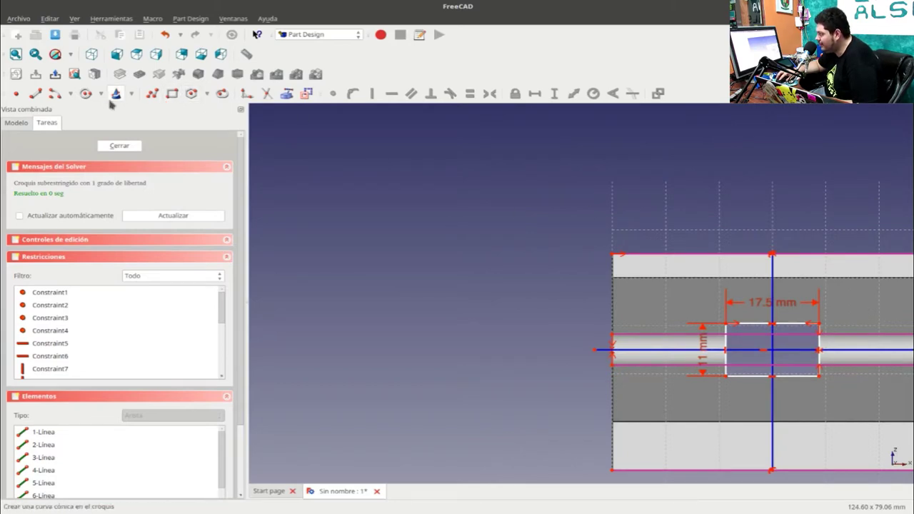
pyautogui.click(86, 94)
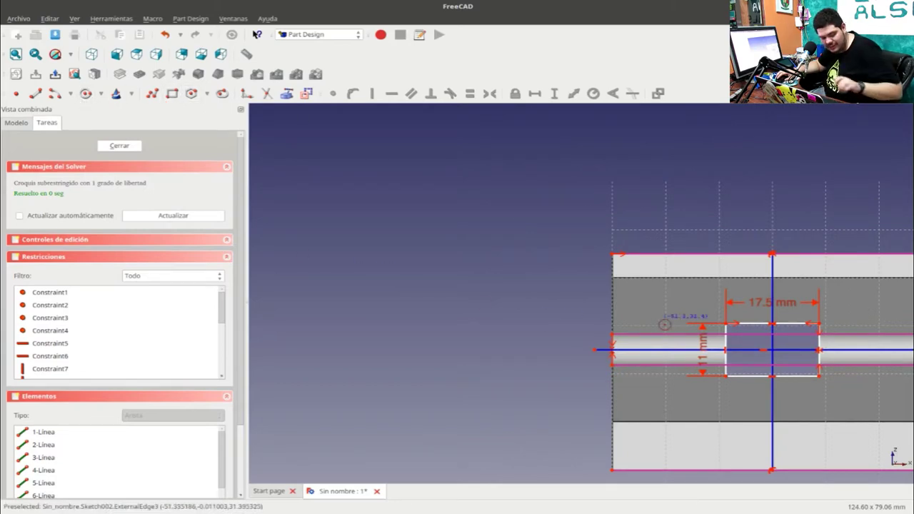
pyautogui.moveTo(660, 322); pyautogui.dragTo(530, 285, button='middle')
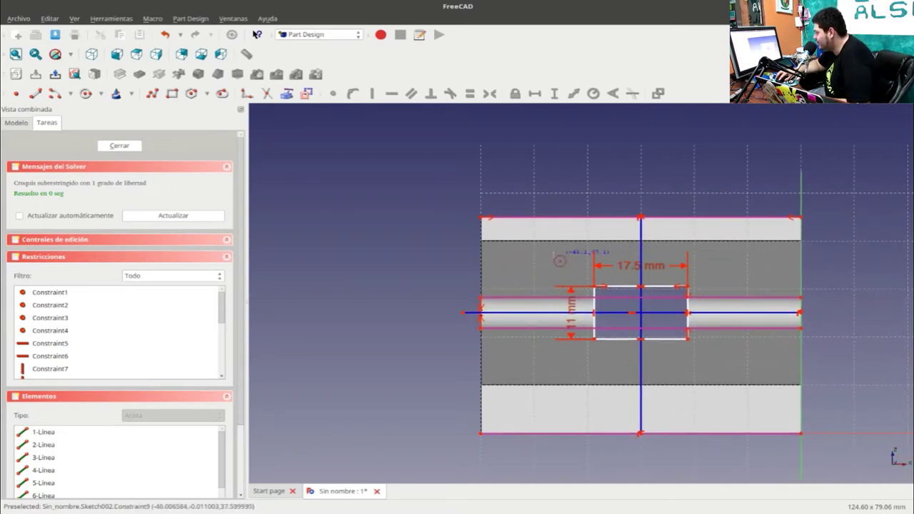
pyautogui.click(511, 251)
pyautogui.click(524, 252)
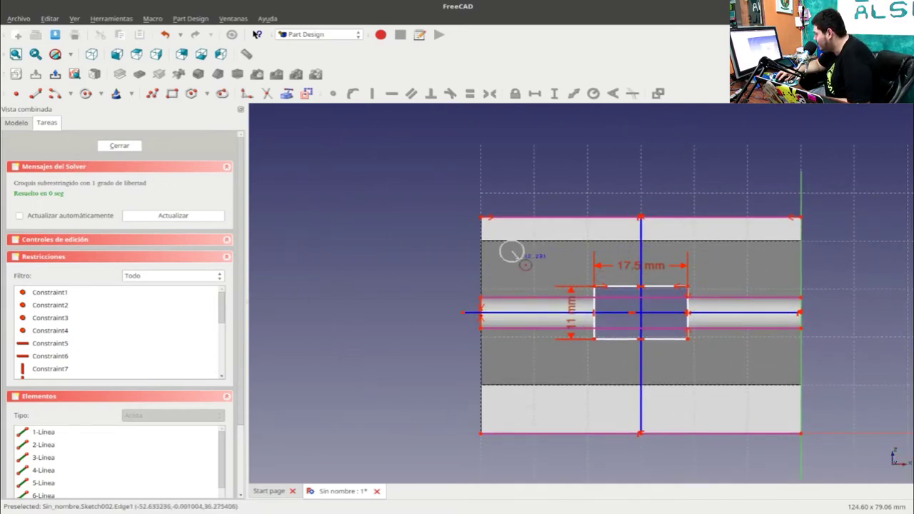
pyautogui.click(755, 251)
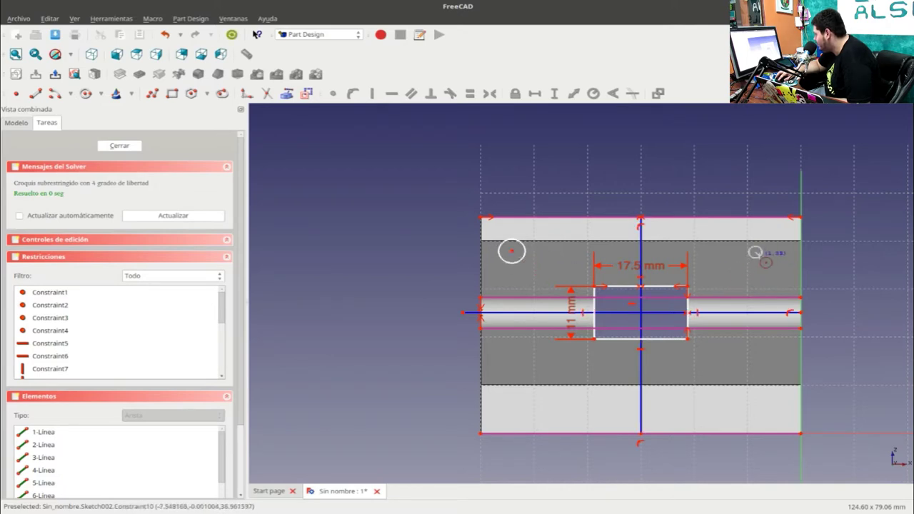
pyautogui.click(768, 264)
pyautogui.click(750, 357)
pyautogui.click(762, 368)
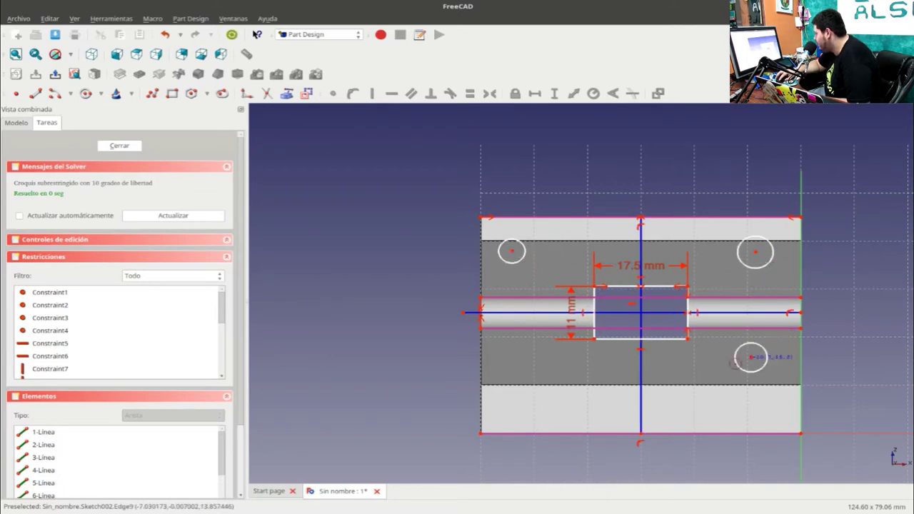
pyautogui.click(511, 356)
pyautogui.click(523, 354)
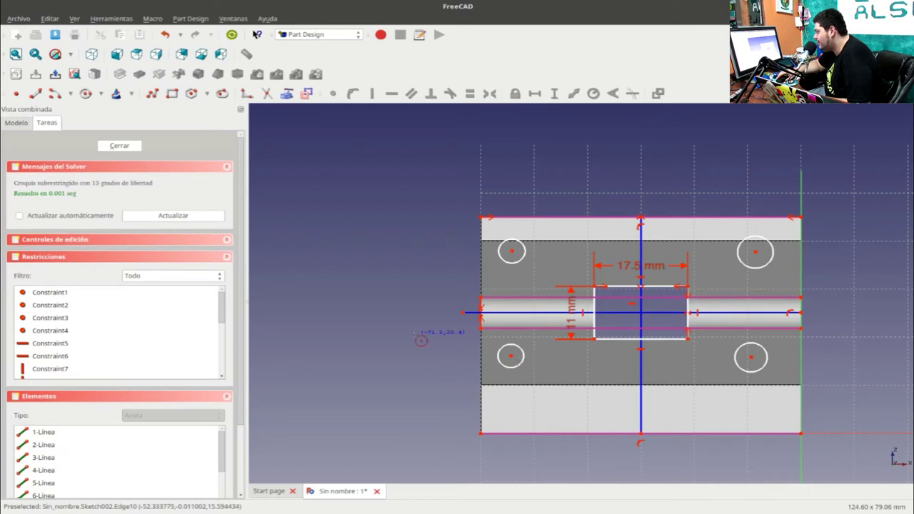
pyautogui.rightClick(422, 338)
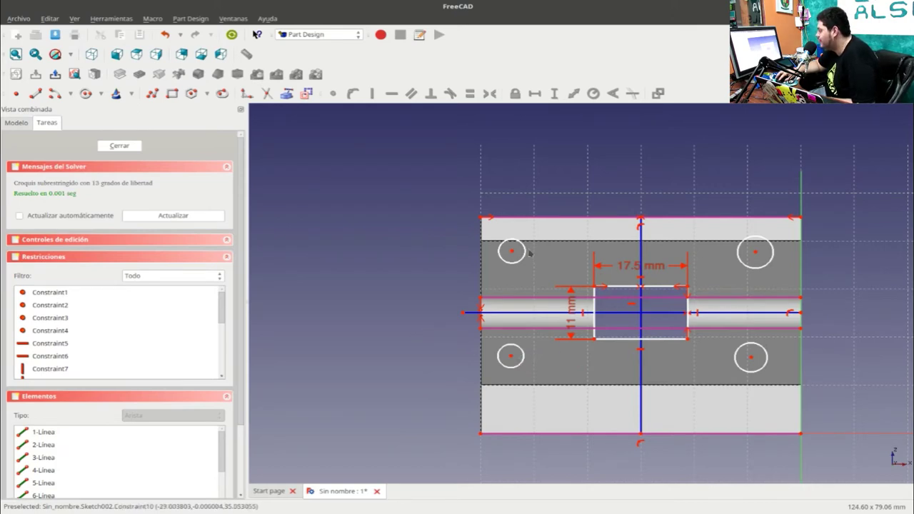
# - Select all four corner circles
pyautogui.click(501, 244)
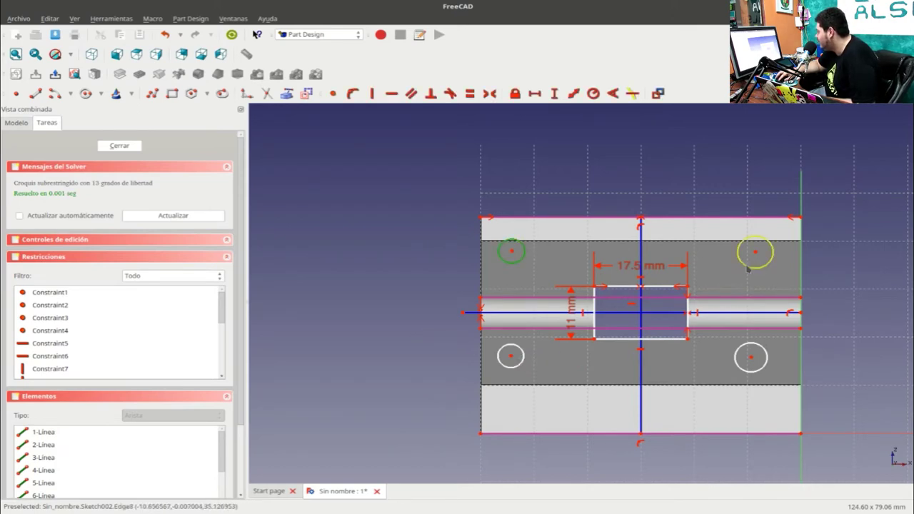
pyautogui.click(750, 269)
pyautogui.click(523, 355)
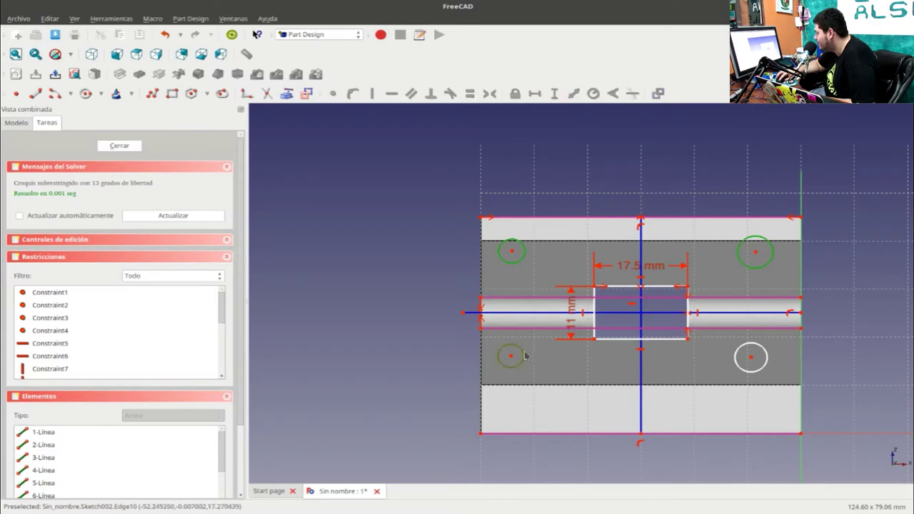
pyautogui.click(736, 356)
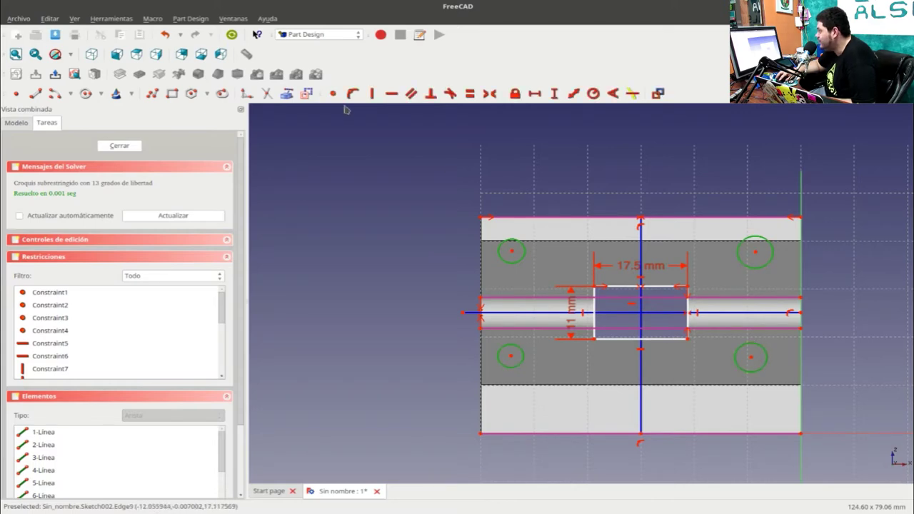
# - Constrain the four circles equal, entering a 4 mm radius and then correcting it to 2 mm
pyautogui.click(470, 93)
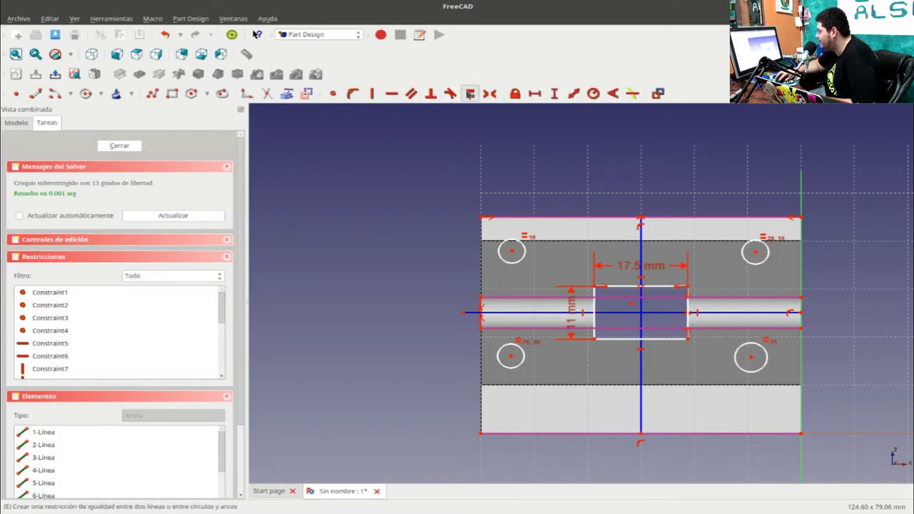
pyautogui.click(522, 257)
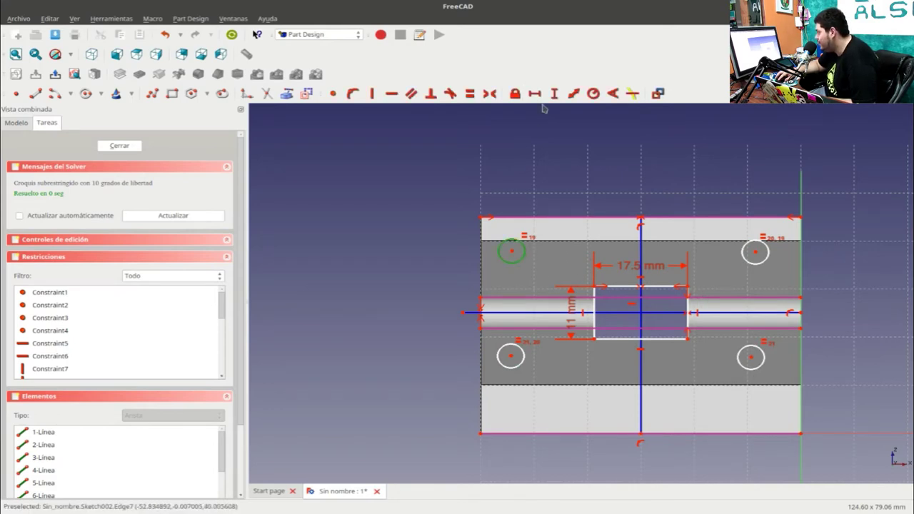
pyautogui.click(593, 95)
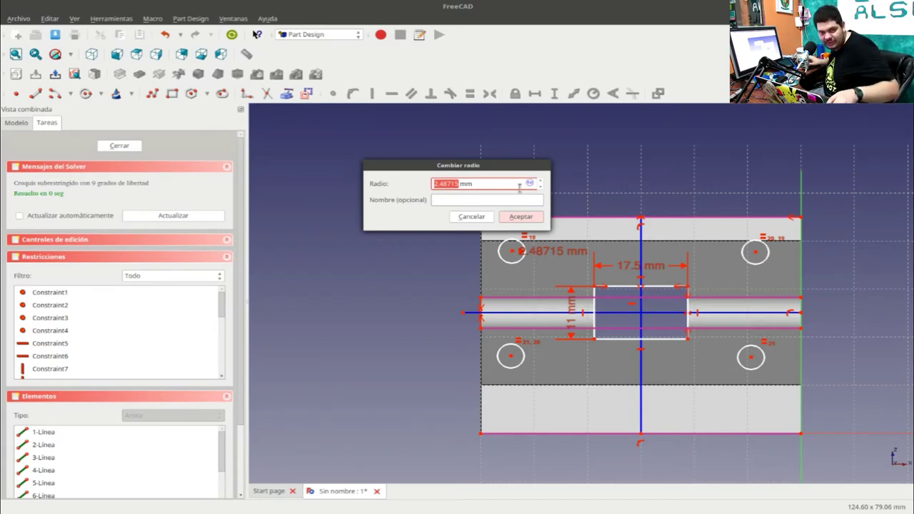
pyautogui.write('4')
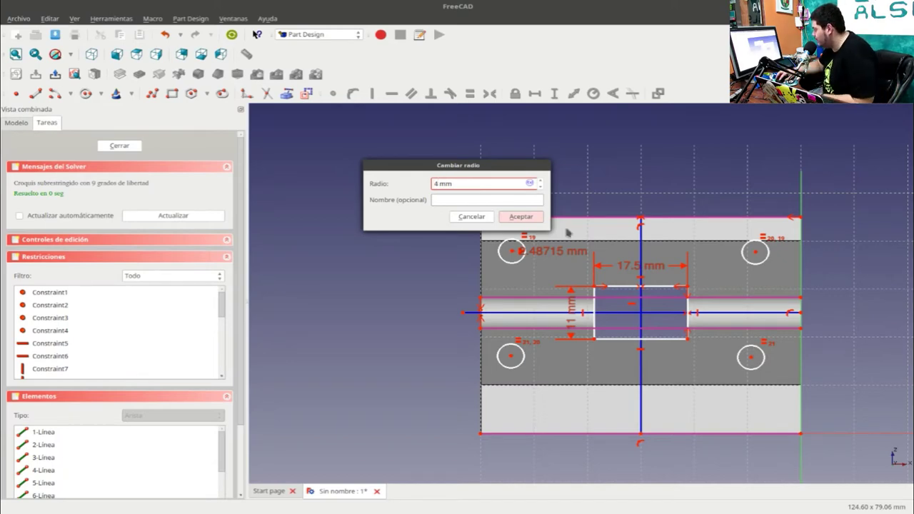
pyautogui.click(513, 218)
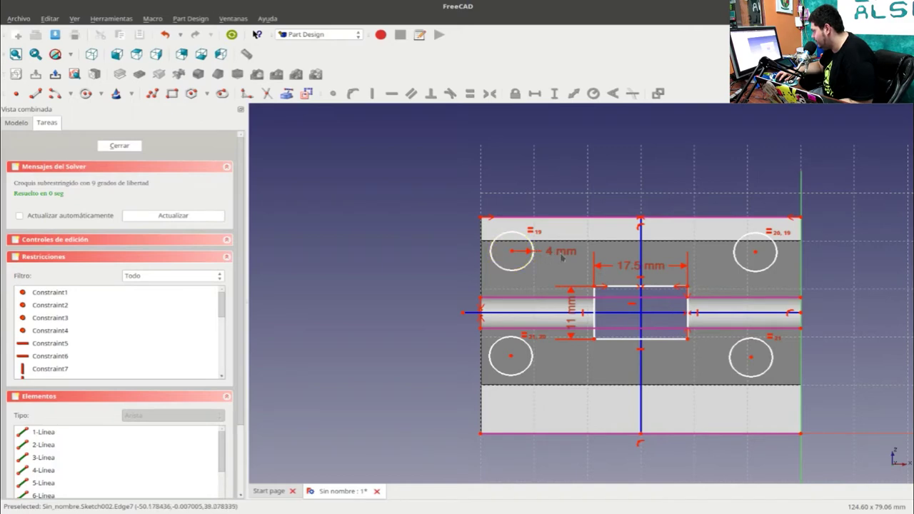
pyautogui.doubleClick(557, 253)
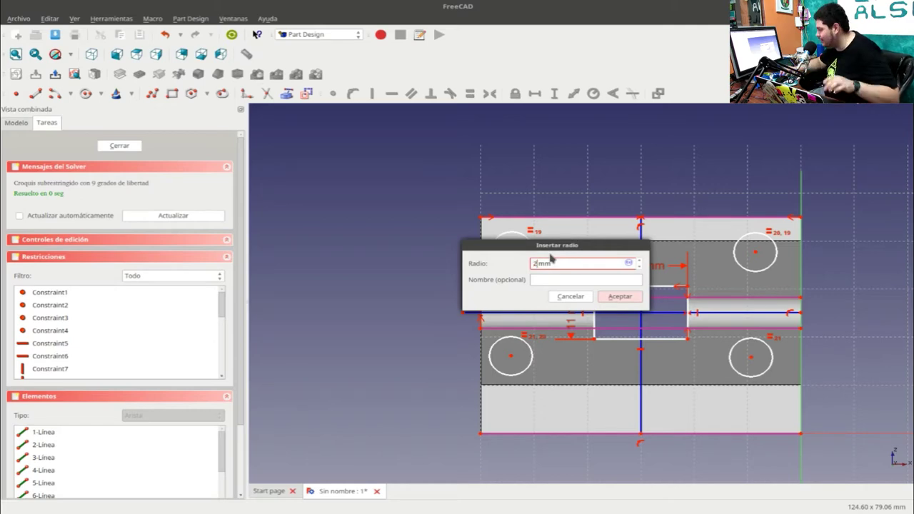
pyautogui.write('2')
pyautogui.click(612, 296)
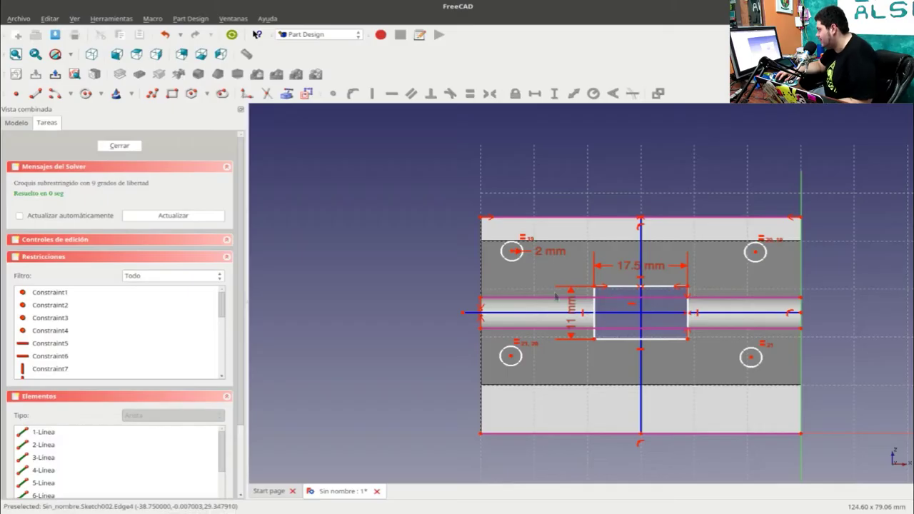
# - Select the upper-left and lower-left circle centre points
pyautogui.scroll(2, 447, 263)
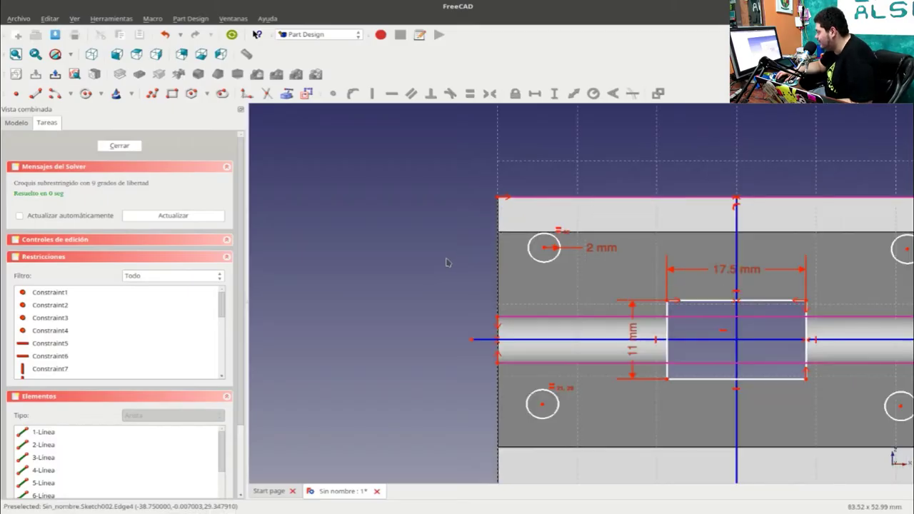
pyautogui.click(546, 249)
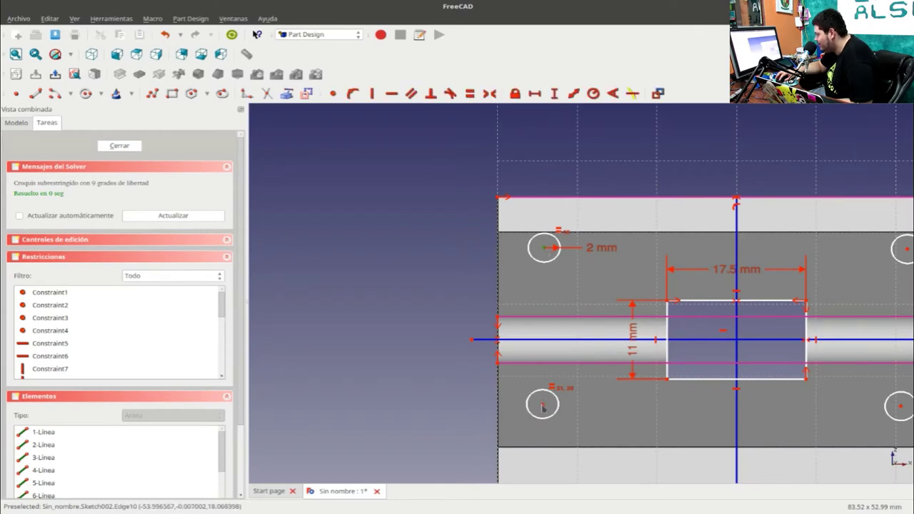
pyautogui.click(556, 343)
# - Make the left and right circle pairs symmetric about the horizontal axis
pyautogui.click(554, 344)
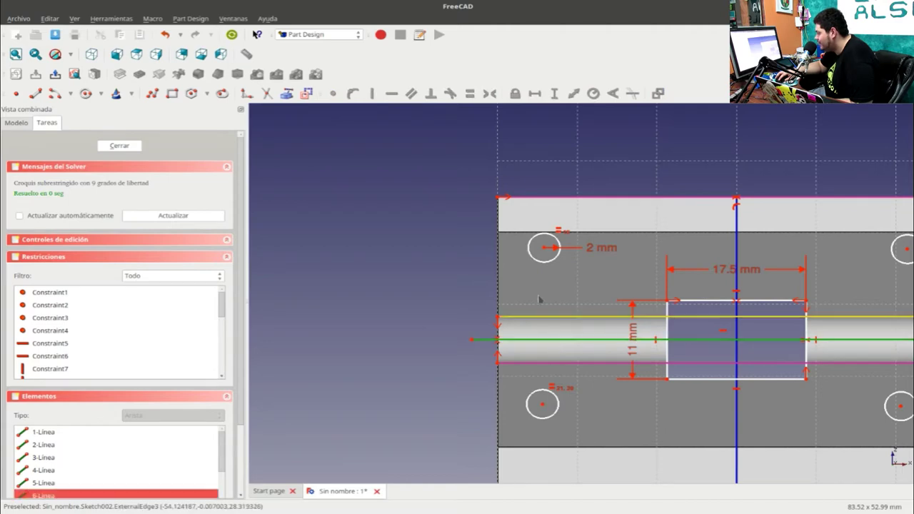
pyautogui.click(542, 402)
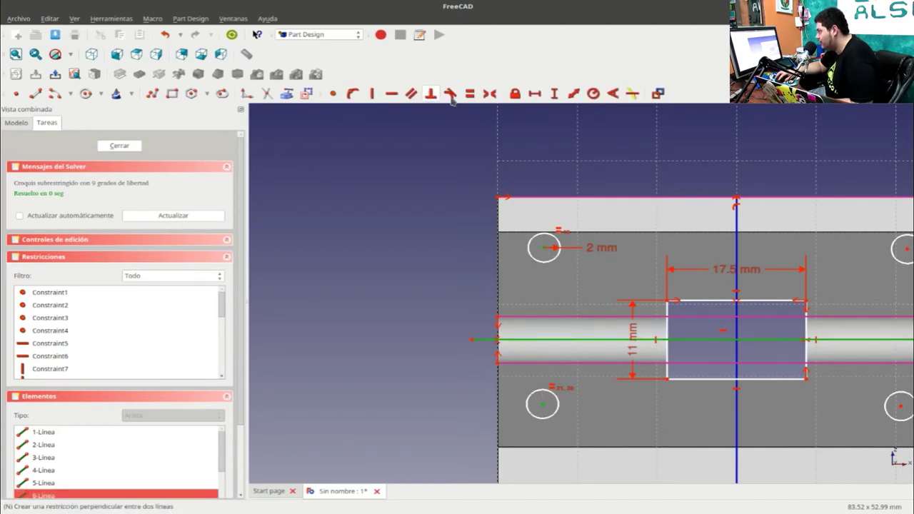
pyautogui.click(490, 93)
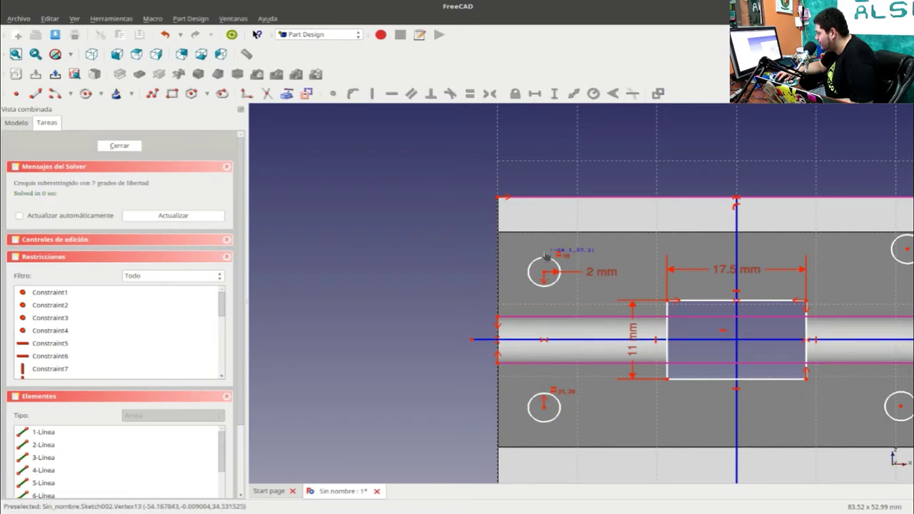
pyautogui.scroll(-2, 575, 346)
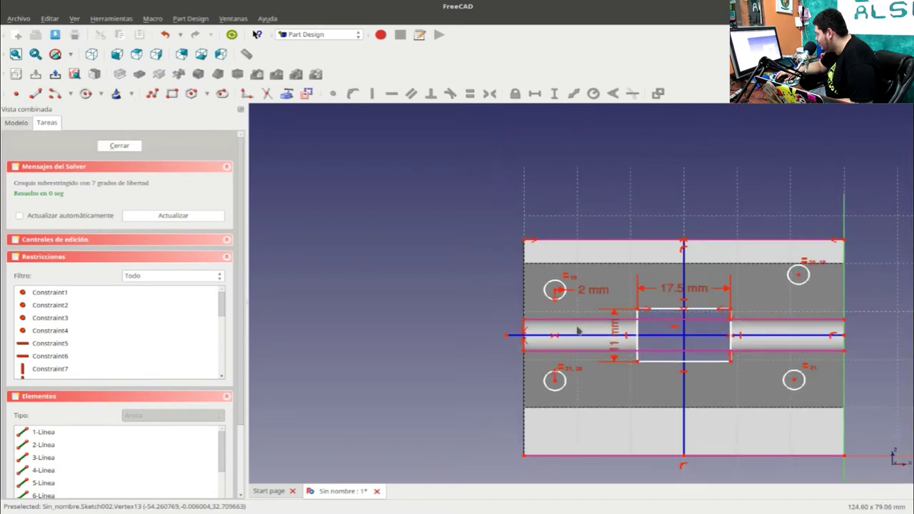
pyautogui.scroll(-1, 575, 346)
pyautogui.scroll(2, 727, 263)
pyautogui.scroll(1, 728, 263)
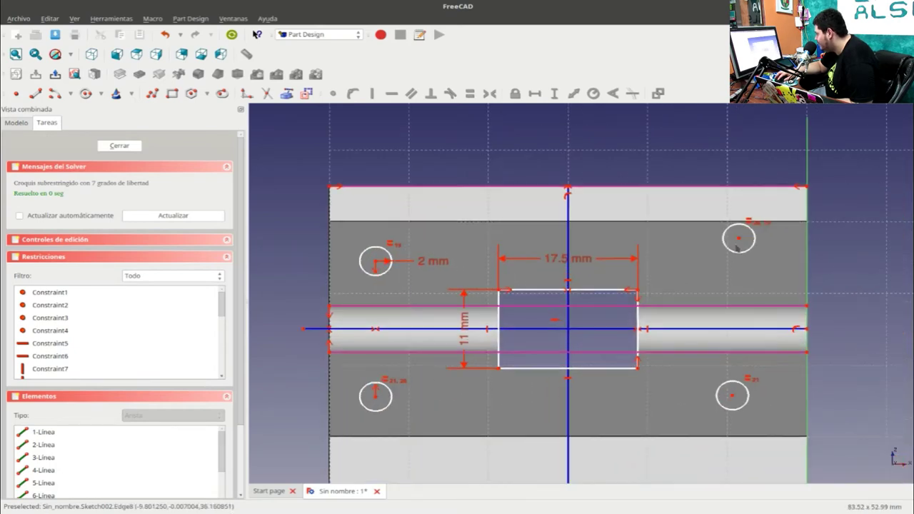
pyautogui.click(739, 239)
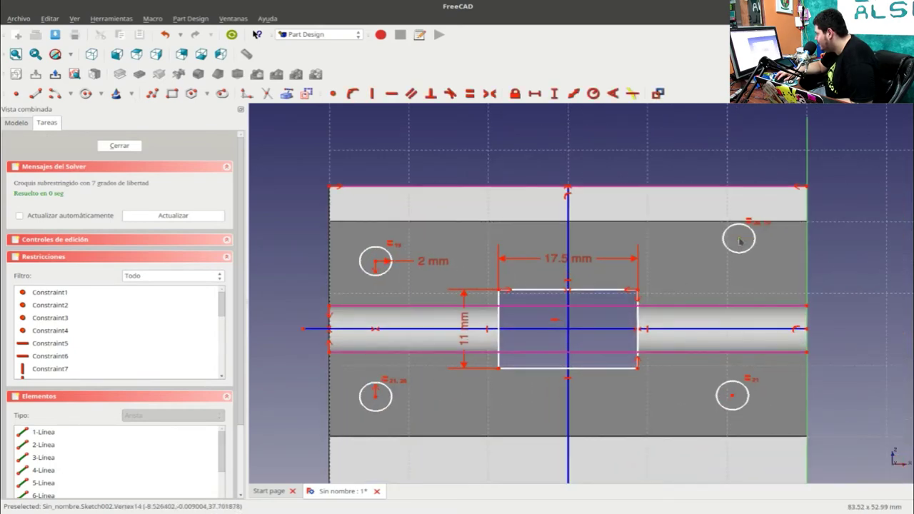
pyautogui.click(733, 399)
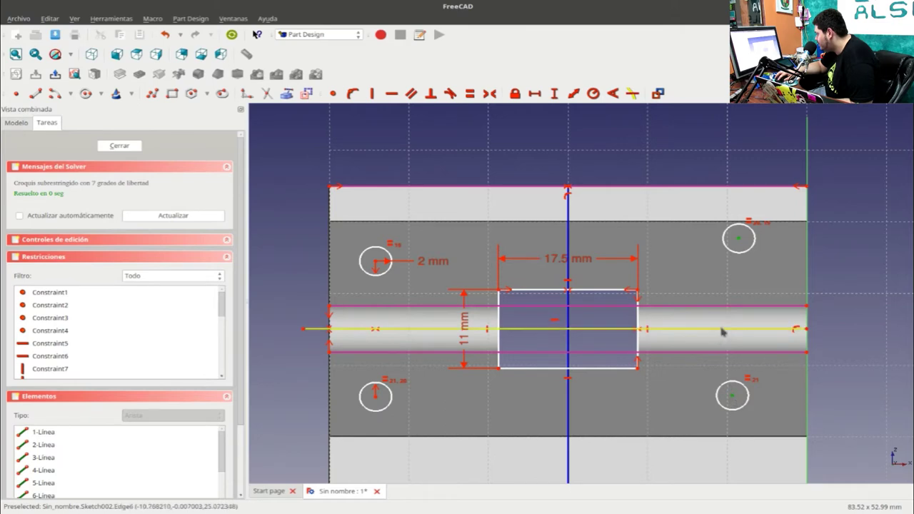
pyautogui.click(723, 329)
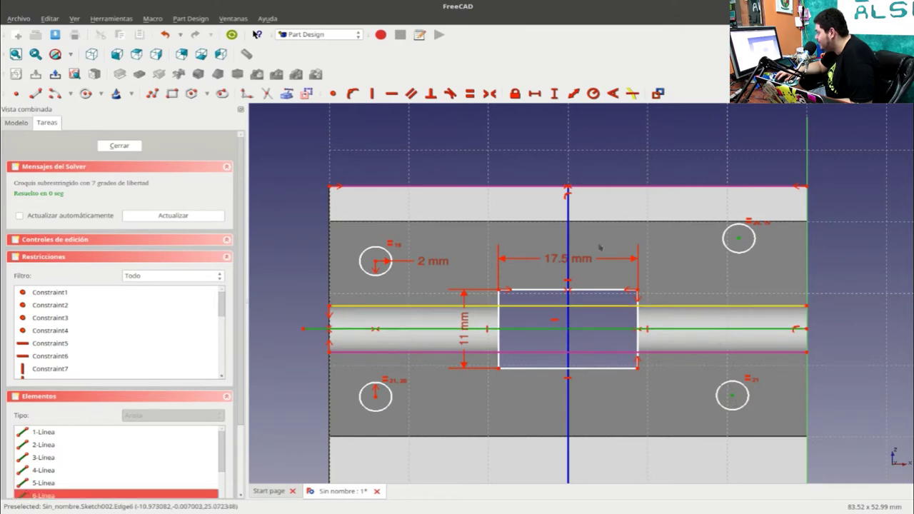
pyautogui.click(488, 94)
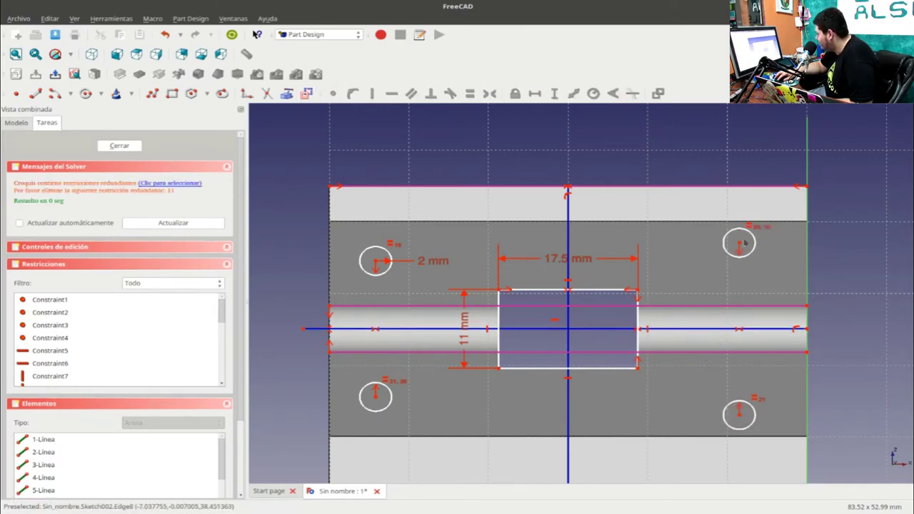
# - Make the left circles mirror the right ones about the vertical axis
pyautogui.click(567, 245)
pyautogui.click(376, 263)
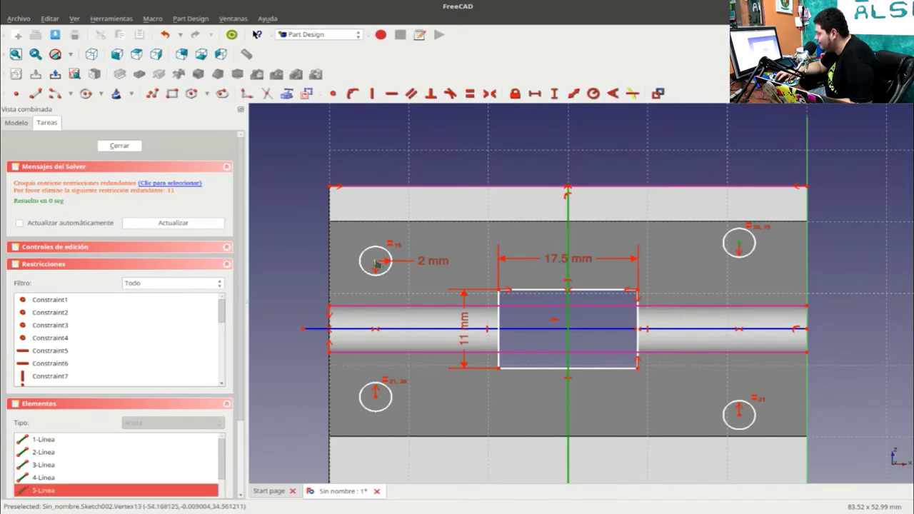
pyautogui.click(491, 94)
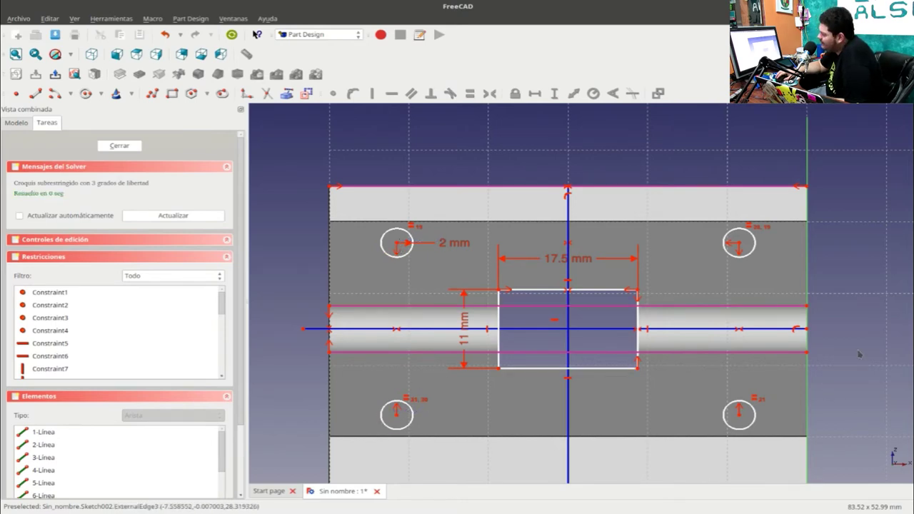
# - Dimension the top-right circle centre 6 mm horizontally from the right edge, label moved to the top
pyautogui.scroll(-1, 859, 354)
pyautogui.scroll(1, 858, 354)
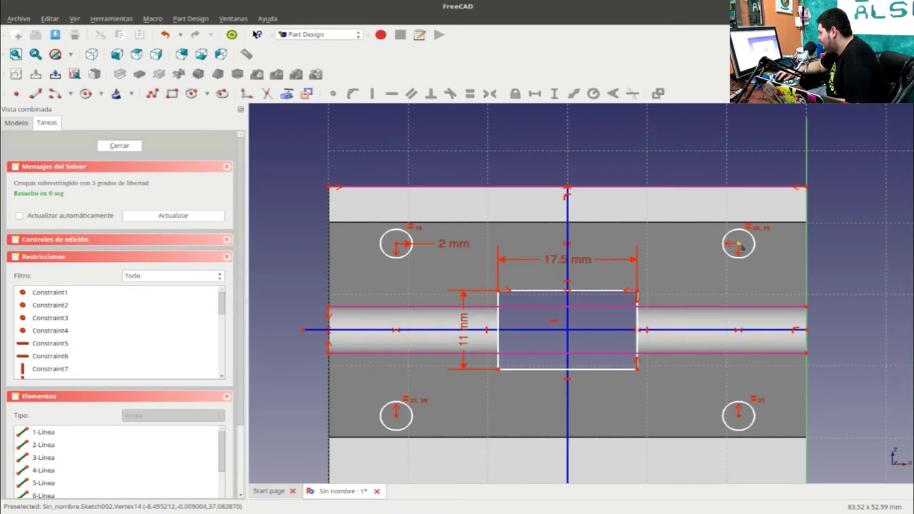
pyautogui.click(739, 245)
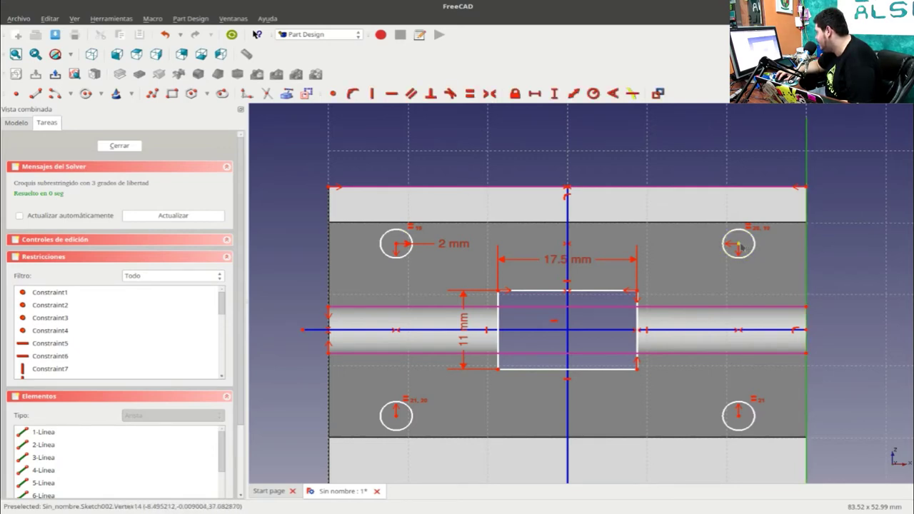
pyautogui.click(737, 243)
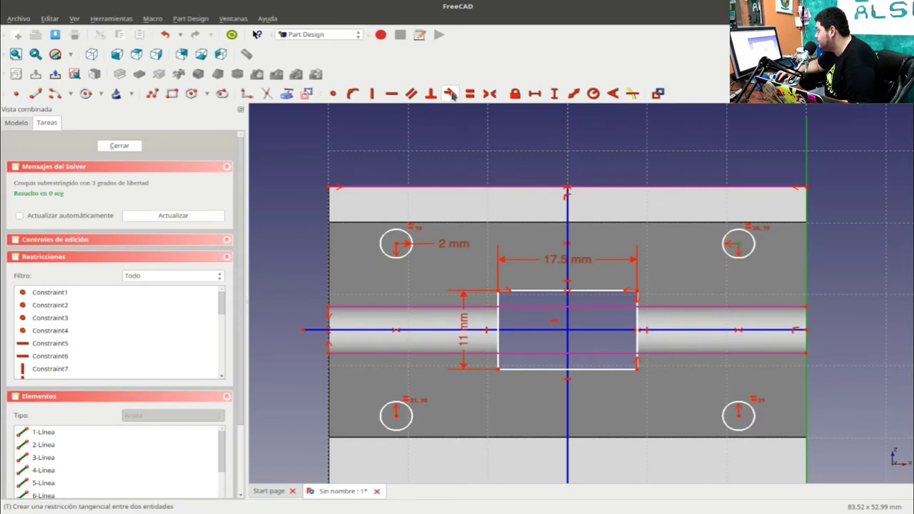
pyautogui.click(535, 98)
pyautogui.click(480, 218)
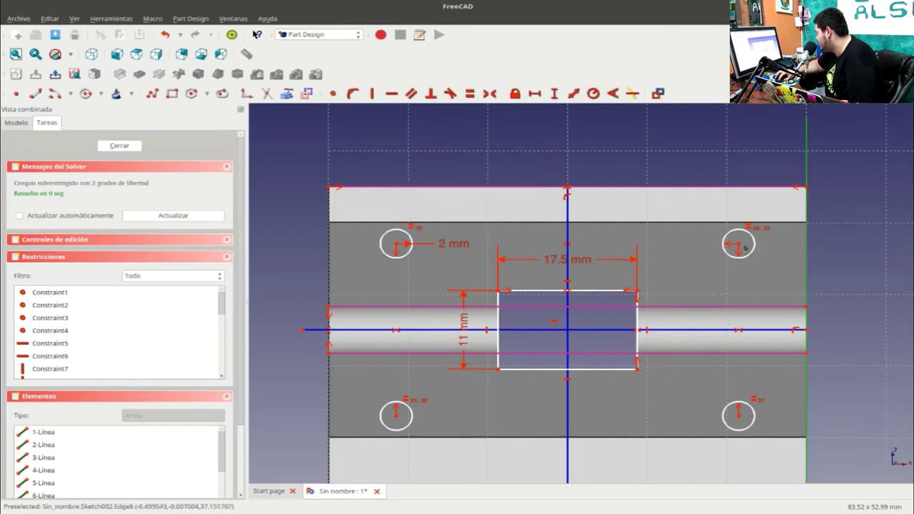
pyautogui.click(535, 94)
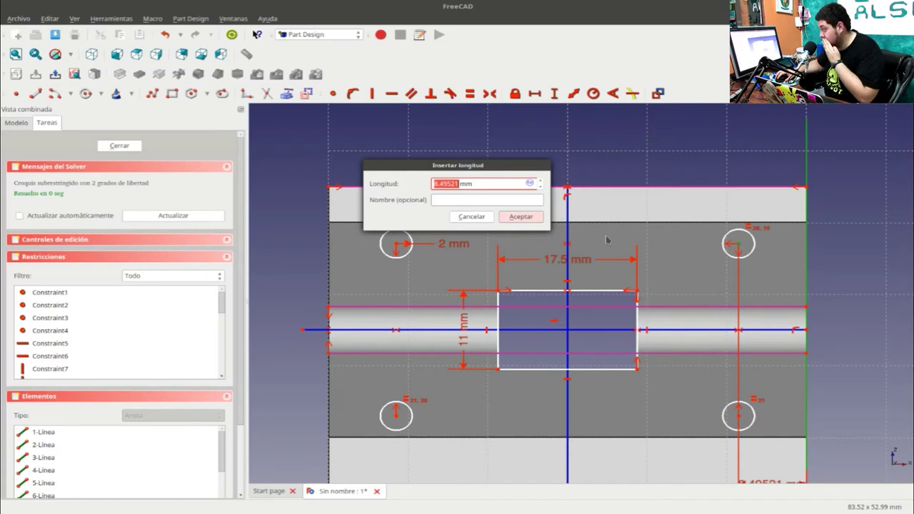
pyautogui.write('6')
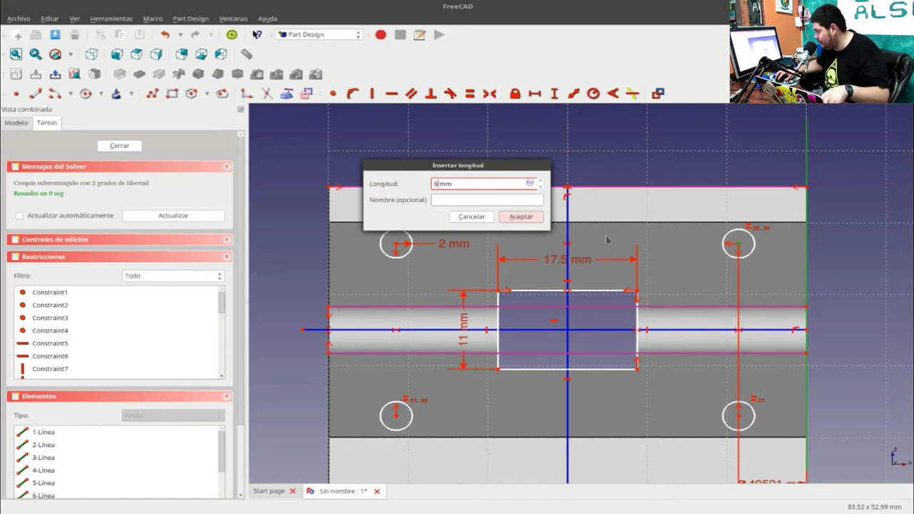
pyautogui.click(528, 219)
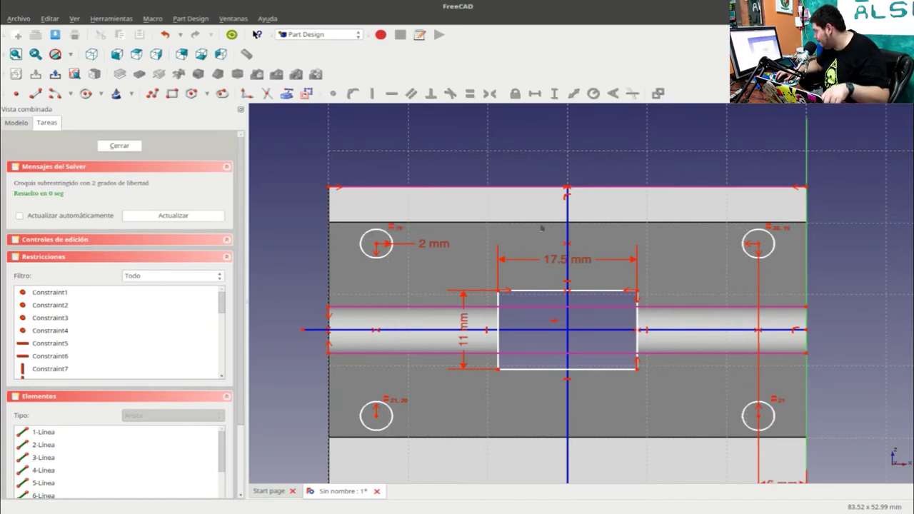
pyautogui.scroll(-1, 660, 268)
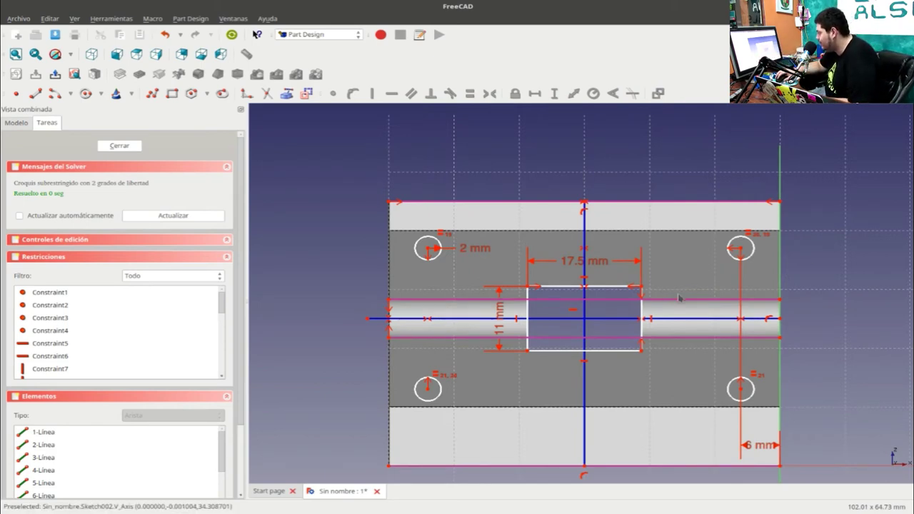
pyautogui.scroll(1, 666, 301)
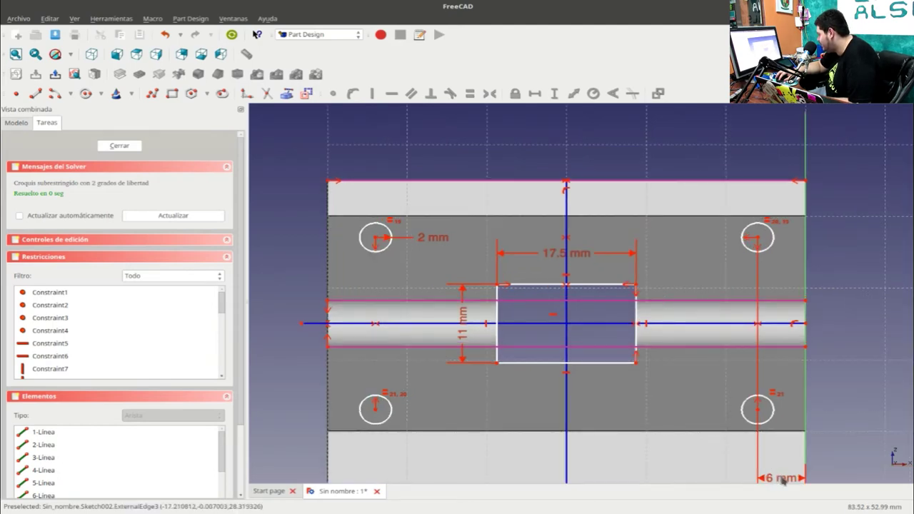
pyautogui.moveTo(785, 454); pyautogui.dragTo(783, 203)
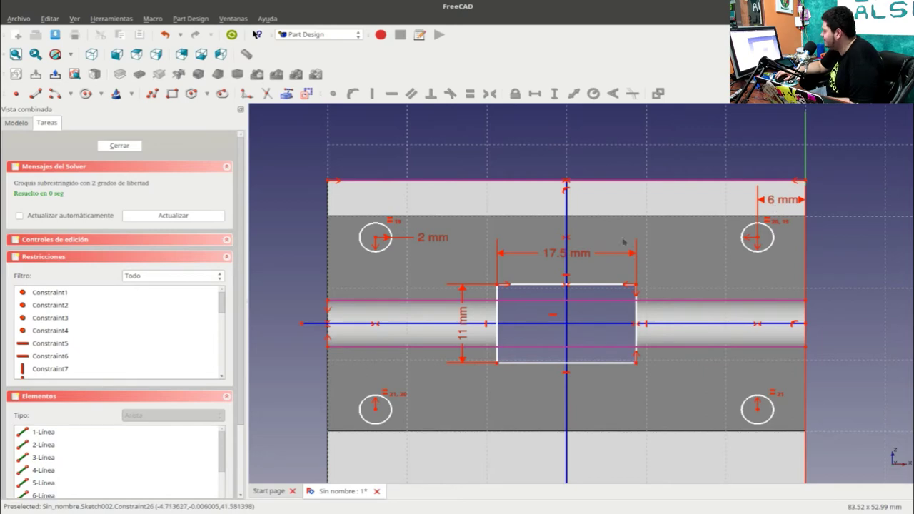
# - Close Sketch002 and select the bracket's large flat front face
pyautogui.click(120, 146)
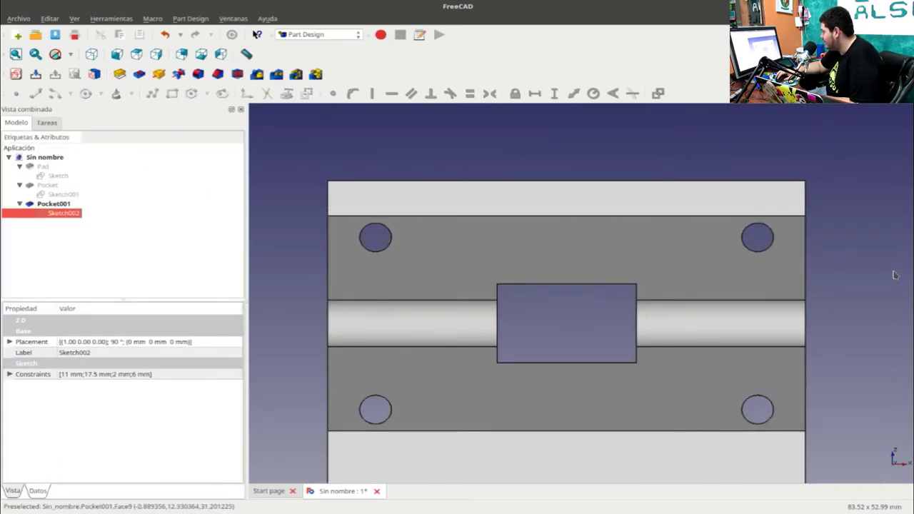
pyautogui.moveTo(889, 271)
pyautogui.mouseDown(button='middle')
pyautogui.moveTo(667, 253)
pyautogui.moveTo(463, 261)
pyautogui.moveTo(606, 300)
pyautogui.moveTo(692, 165)
pyautogui.moveTo(677, 201)
pyautogui.mouseUp(button='middle')
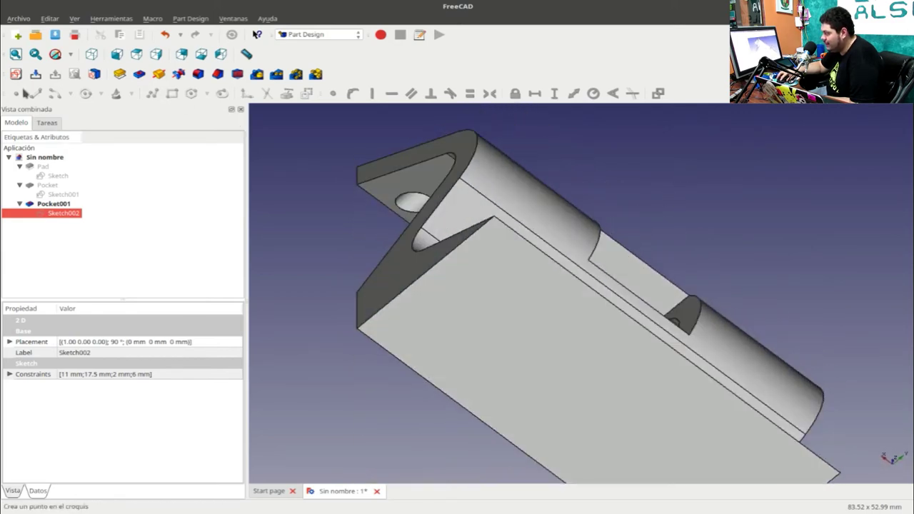
pyautogui.click(501, 311)
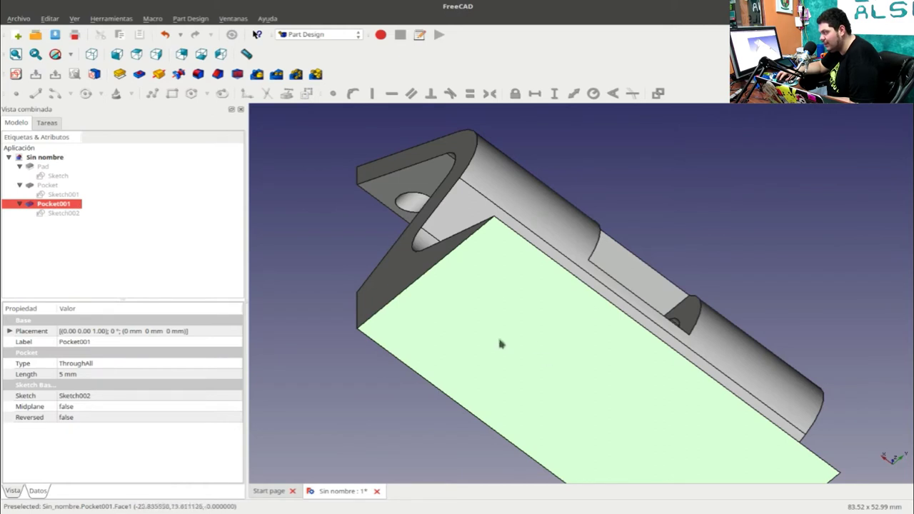
# - Create a sketch on that face, importing its top, left, bottom and right edges as external geometry
pyautogui.click(15, 75)
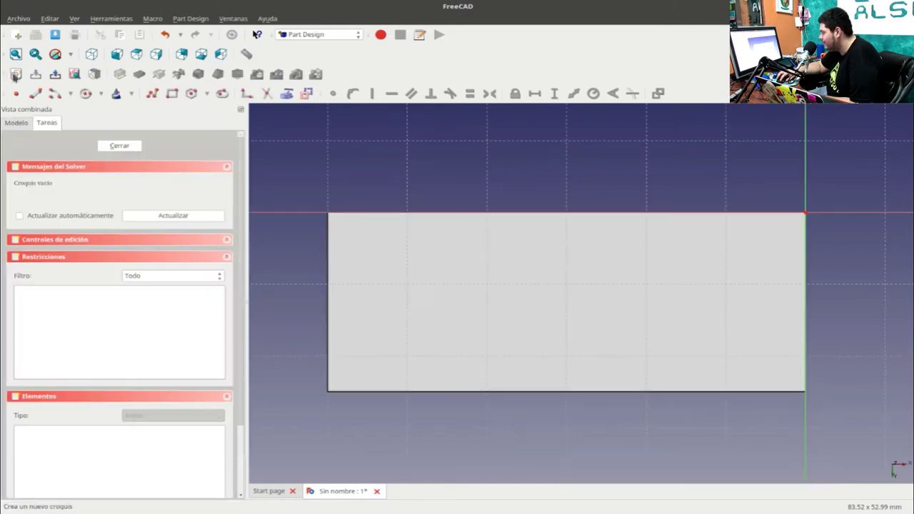
pyautogui.click(296, 93)
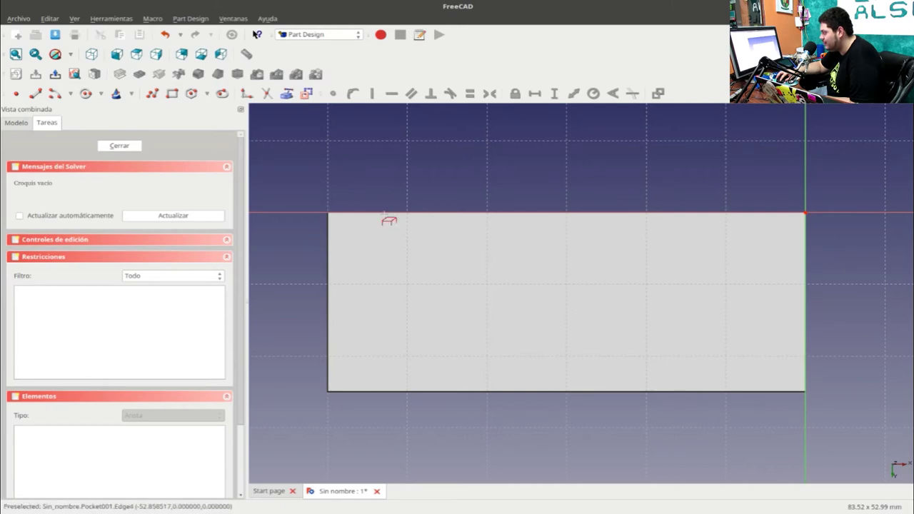
pyautogui.click(382, 214)
pyautogui.click(329, 246)
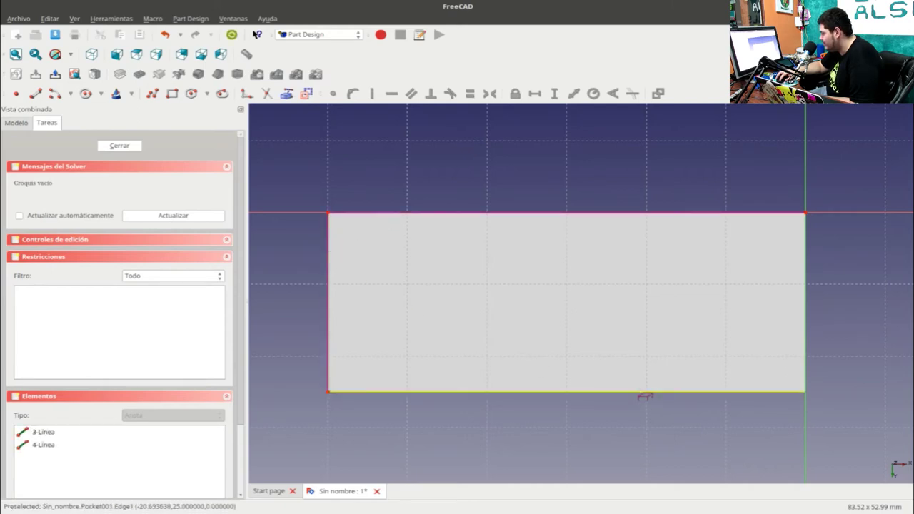
pyautogui.click(638, 390)
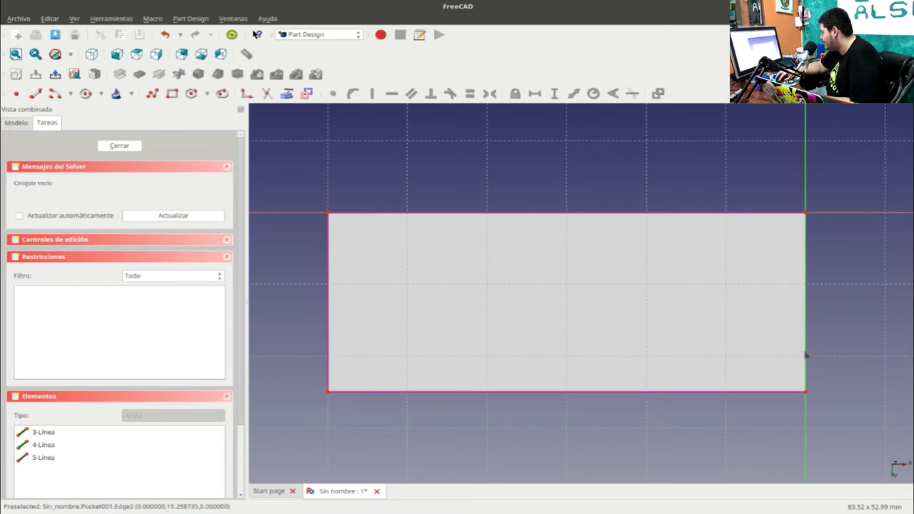
pyautogui.click(805, 357)
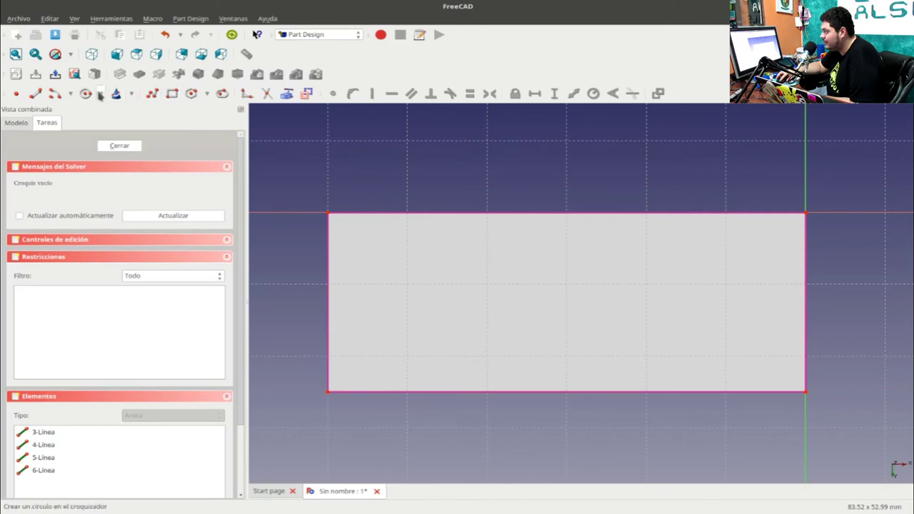
pyautogui.click(86, 93)
# - Draw a circle inside the rectangle and add a radius constraint, currently 4.55708 mm
pyautogui.click(567, 284)
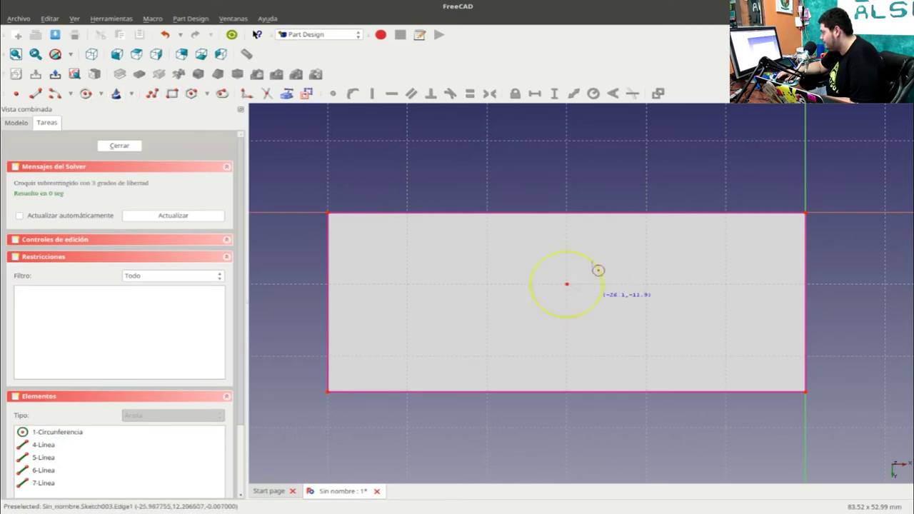
pyautogui.click(598, 268)
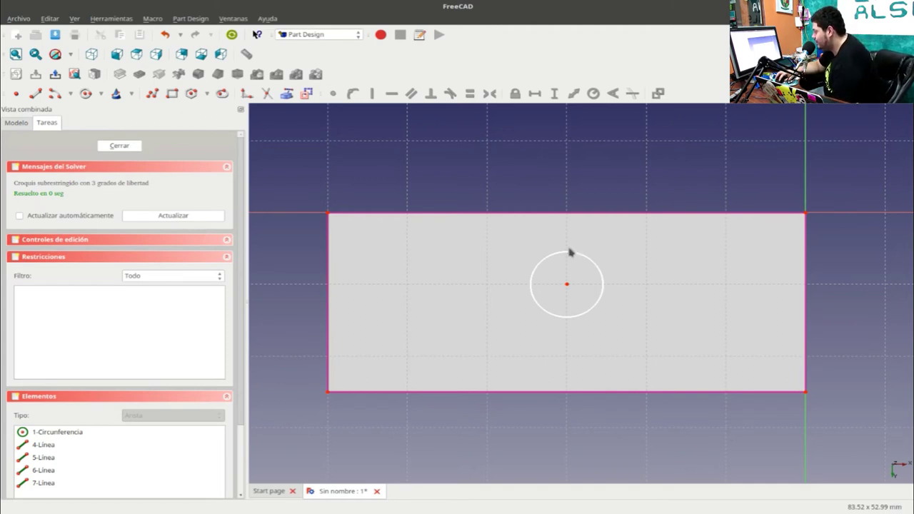
pyautogui.click(596, 271)
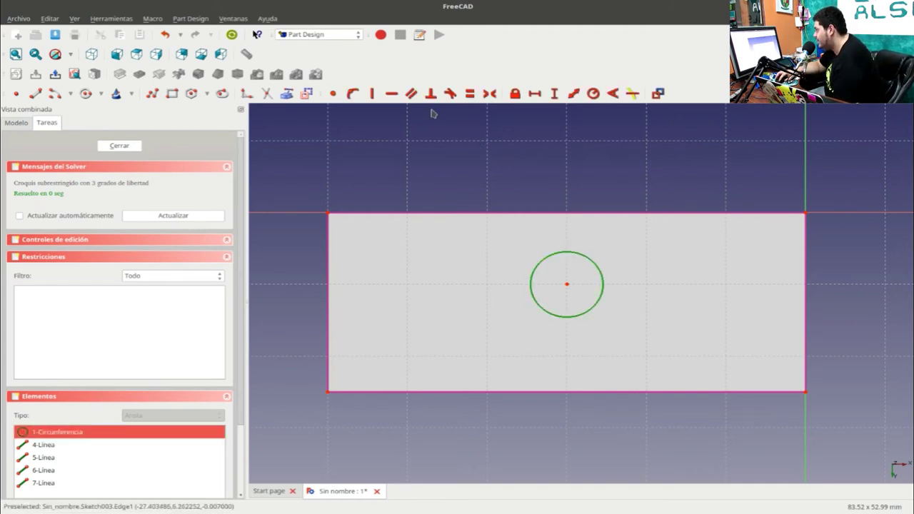
pyautogui.click(592, 93)
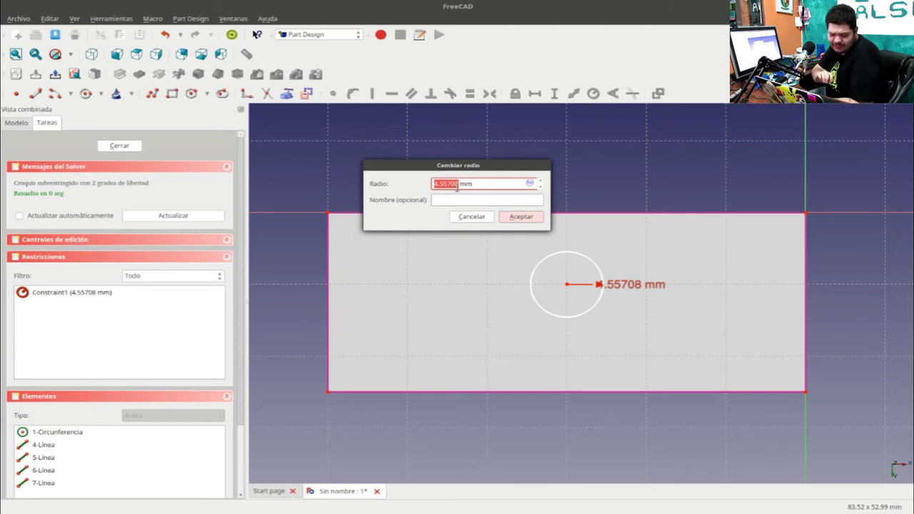
# - Set the circle's radius to 3 mm and move it inside the rectangle
pyautogui.write('3')
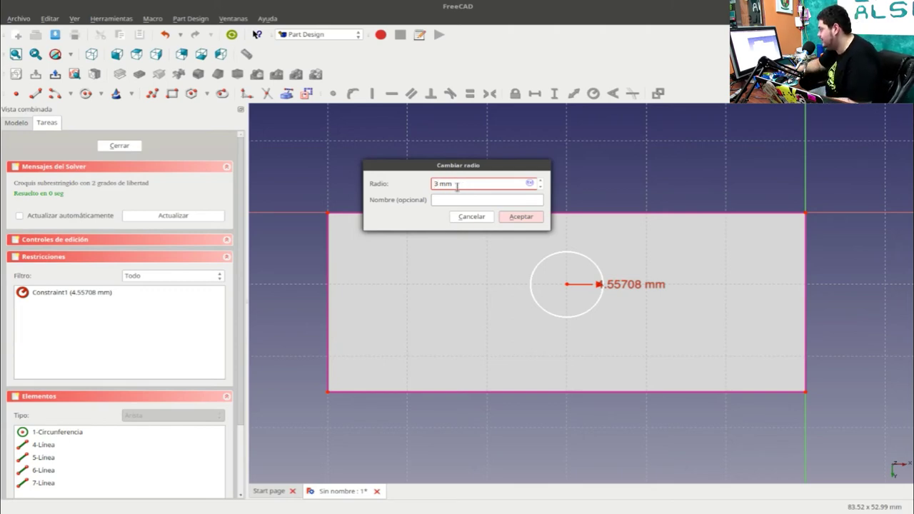
pyautogui.click(527, 218)
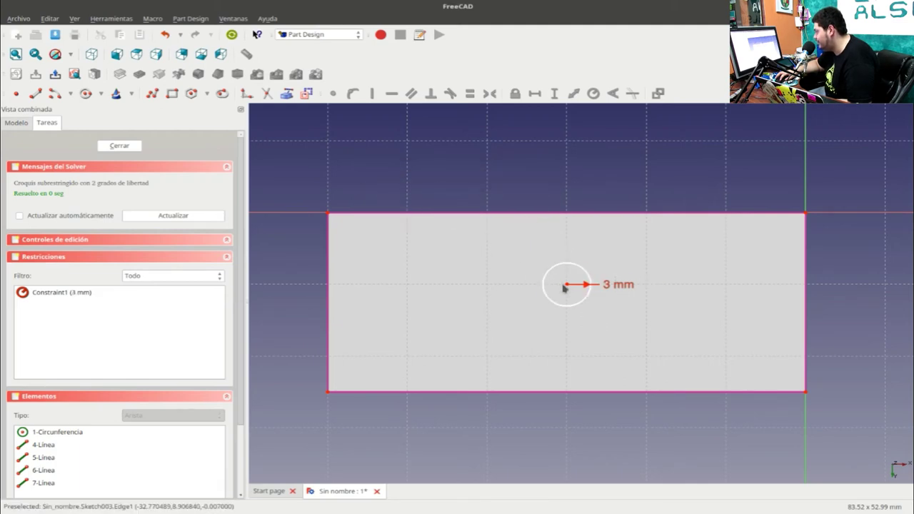
pyautogui.moveTo(566, 287)
pyautogui.mouseDown()
pyautogui.moveTo(441, 323)
pyautogui.moveTo(475, 310)
pyautogui.mouseUp()
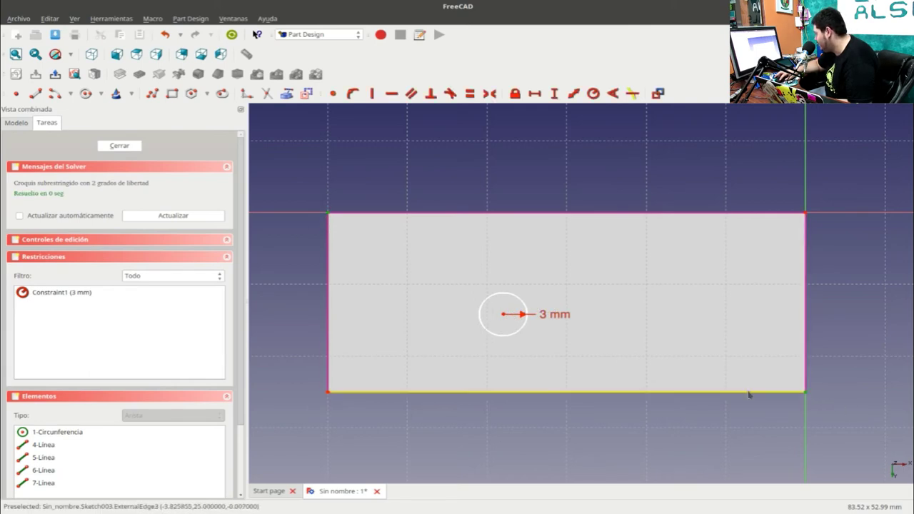
# - Make the circle's centre symmetric between opposite rectangle corners, then close the fully constrained sketch
pyautogui.click(504, 315)
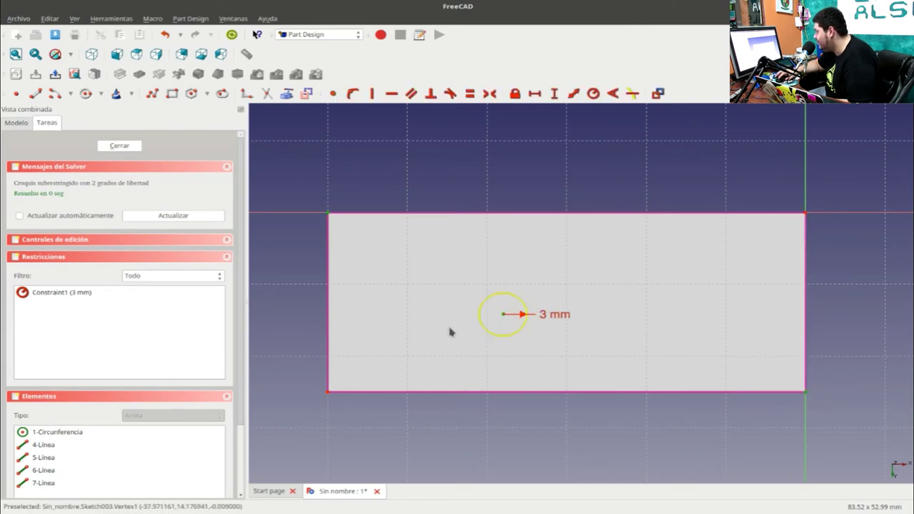
pyautogui.click(489, 93)
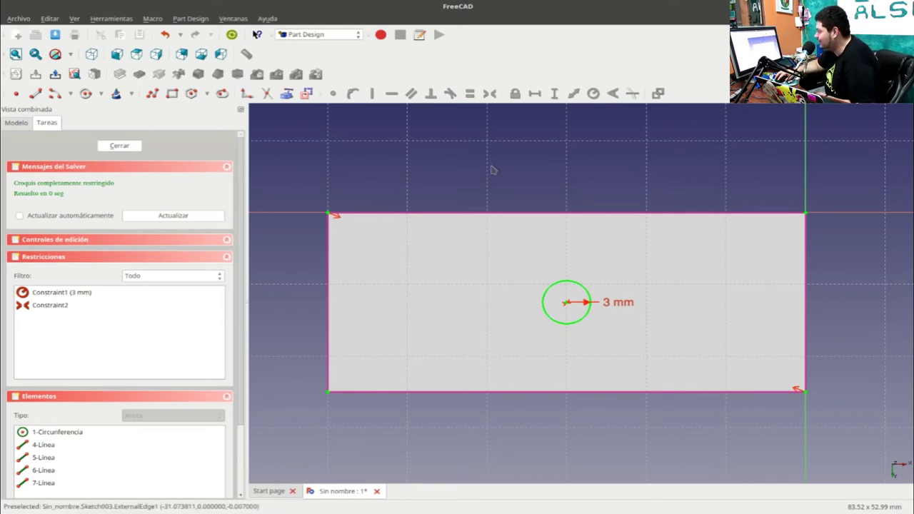
pyautogui.click(135, 145)
# - Pocket Sketch003's circle to a fixed Dimension depth of 6.3 mm
pyautogui.click(47, 122)
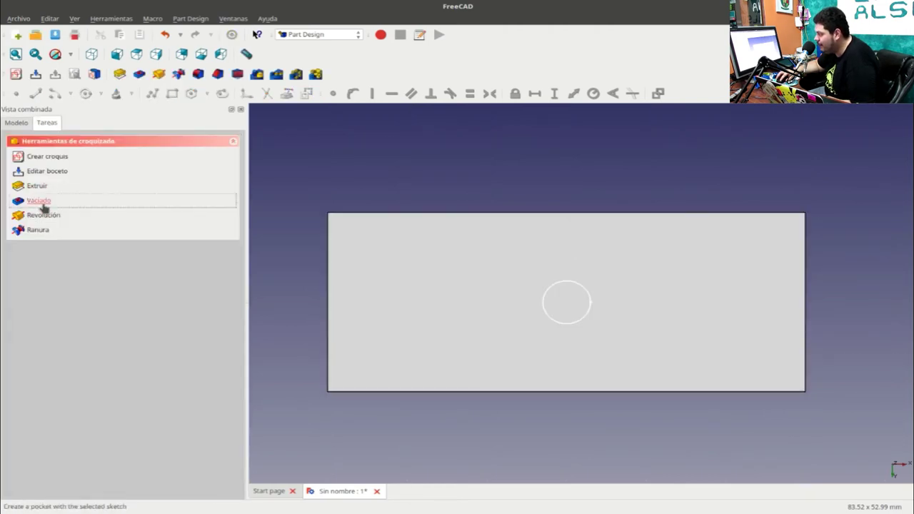
pyautogui.click(41, 202)
pyautogui.click(172, 192)
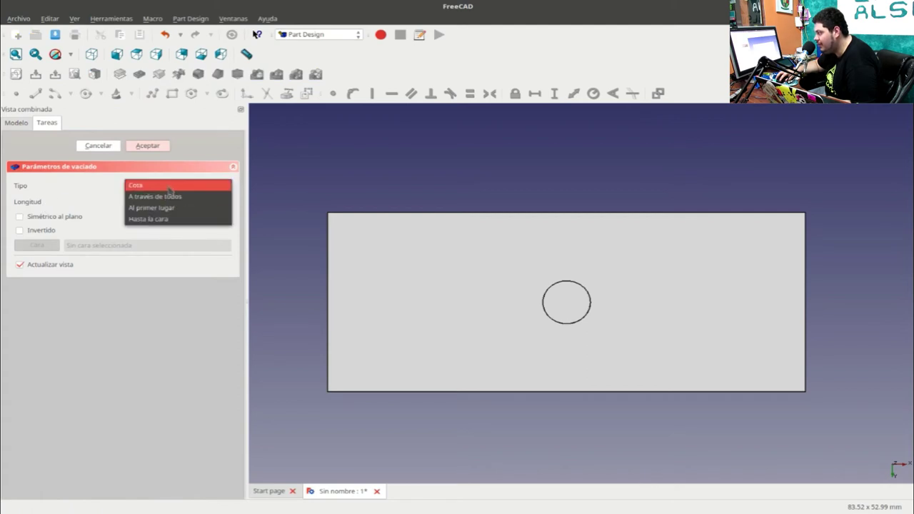
pyautogui.click(170, 187)
pyautogui.click(130, 201)
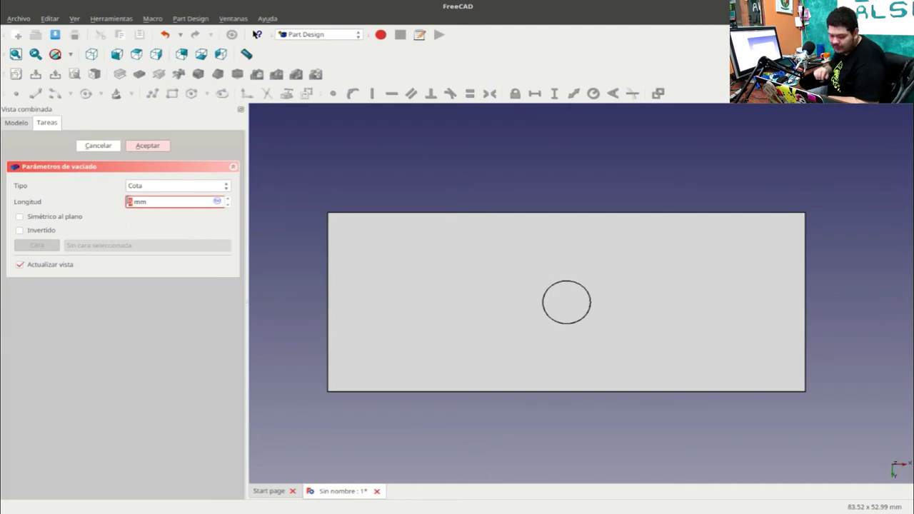
pyautogui.write('6')
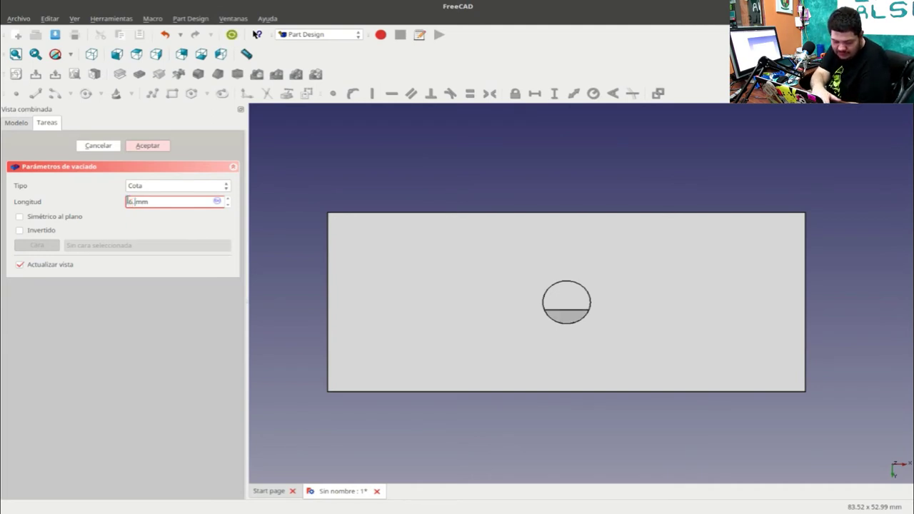
pyautogui.write('.3')
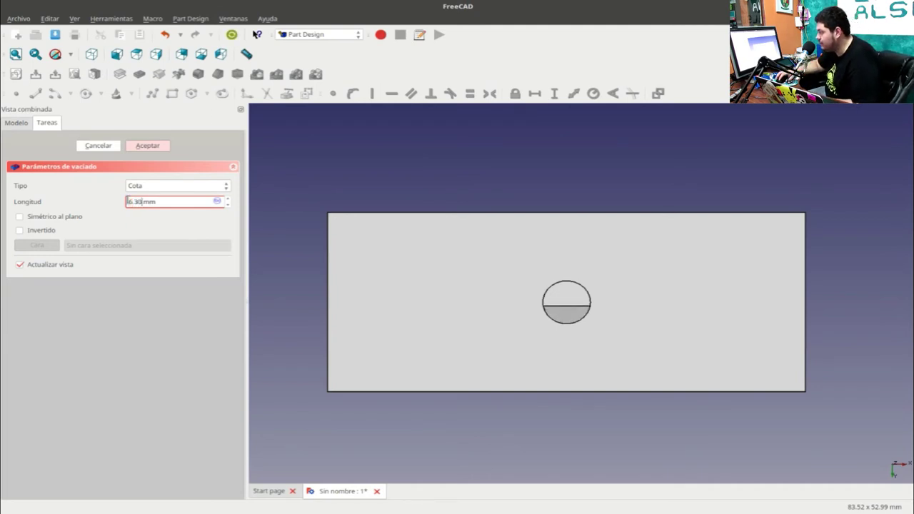
pyautogui.click(147, 145)
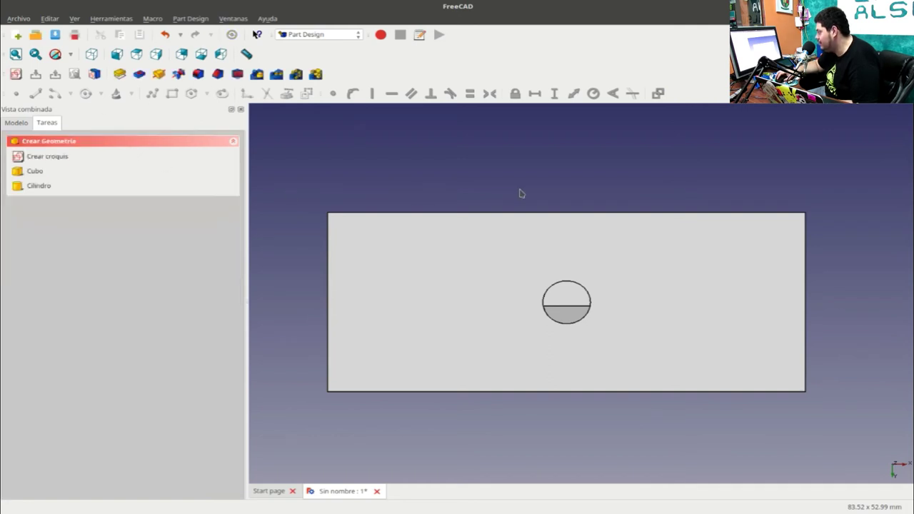
# - Orbit the bracket to view the new hole and its S-shaped profile, selecting Pocket002 in the tree
pyautogui.moveTo(606, 200)
pyautogui.mouseDown(button='middle')
pyautogui.moveTo(595, 277)
pyautogui.moveTo(544, 264)
pyautogui.mouseUp(button='middle')
pyautogui.moveTo(727, 321)
pyautogui.mouseDown(button='middle')
pyautogui.moveTo(465, 339)
pyautogui.moveTo(716, 324)
pyautogui.mouseUp(button='middle')
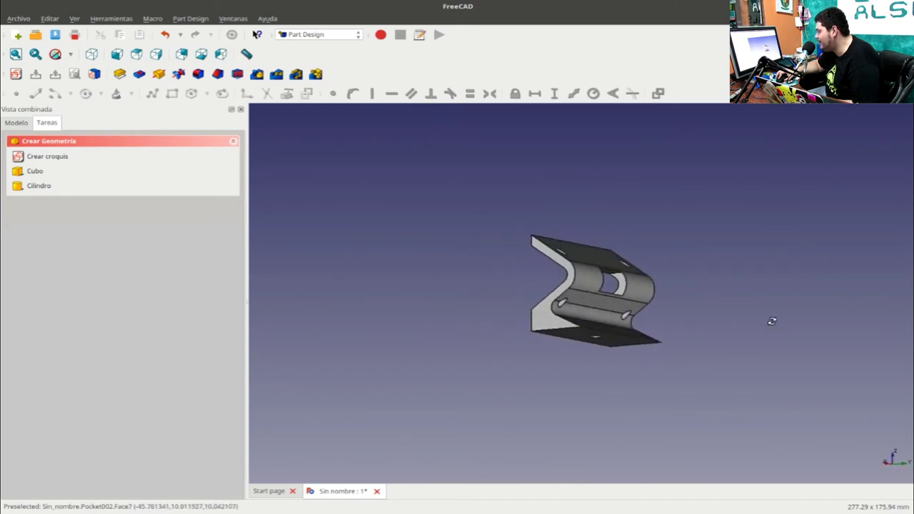
pyautogui.moveTo(772, 321); pyautogui.dragTo(450, 374, button='middle')
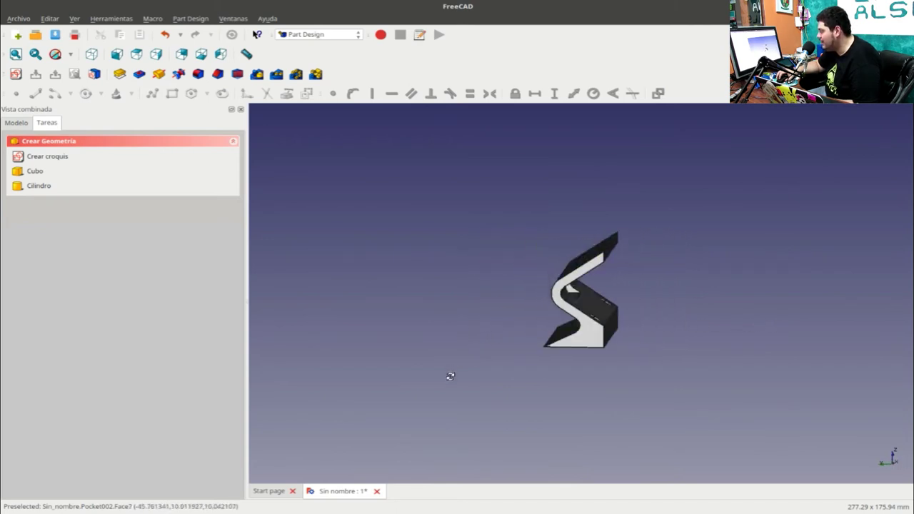
pyautogui.click(16, 123)
pyautogui.click(47, 223)
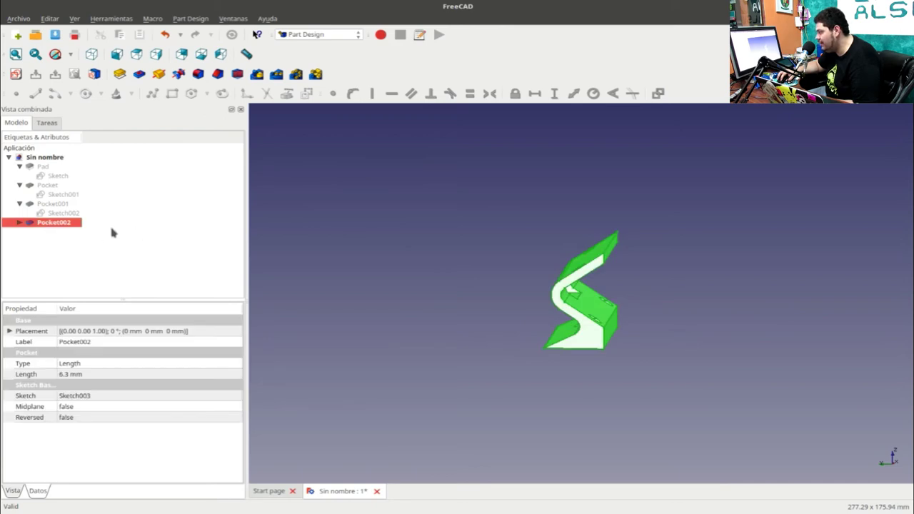
# - Zoom and orbit further to show the holed faces, then reselect Pocket002
pyautogui.scroll(2, 488, 273)
pyautogui.scroll(3, 419, 251)
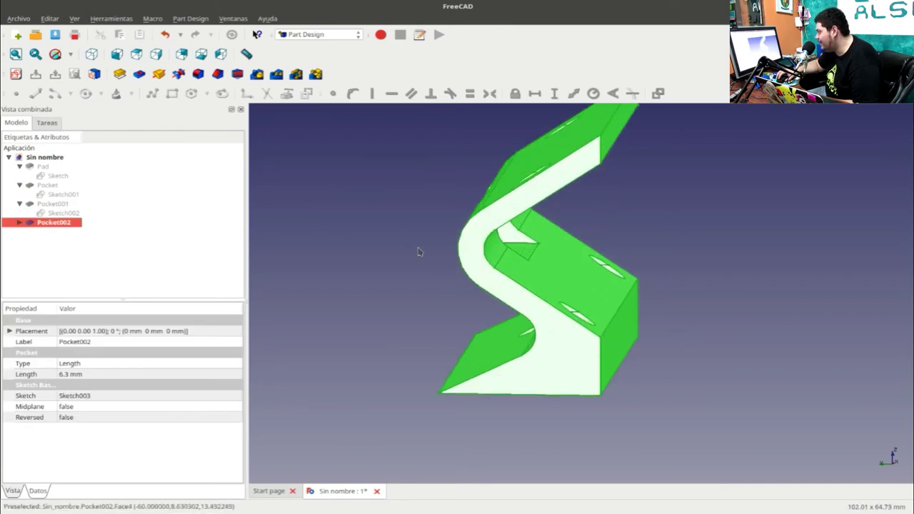
pyautogui.moveTo(374, 215)
pyautogui.mouseDown(button='middle')
pyautogui.moveTo(392, 186)
pyautogui.moveTo(406, 221)
pyautogui.mouseUp(button='middle')
pyautogui.scroll(-2, 405, 222)
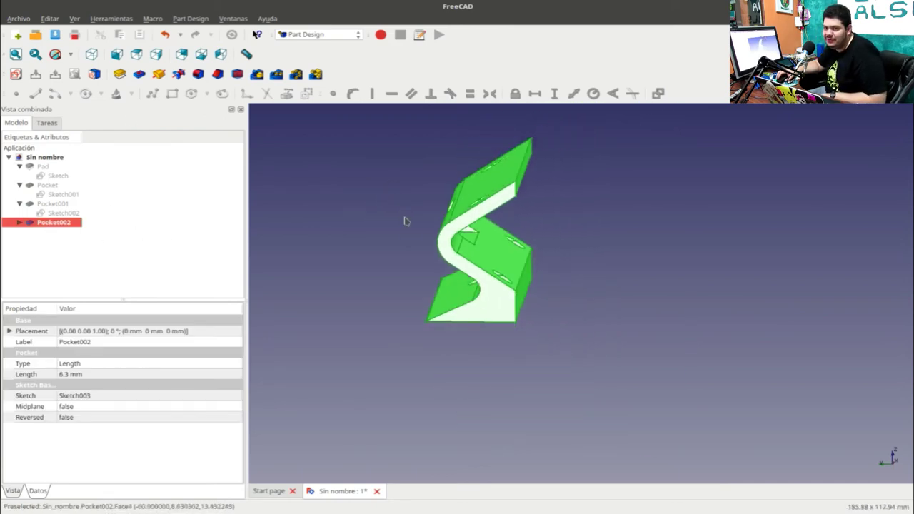
pyautogui.click(402, 210)
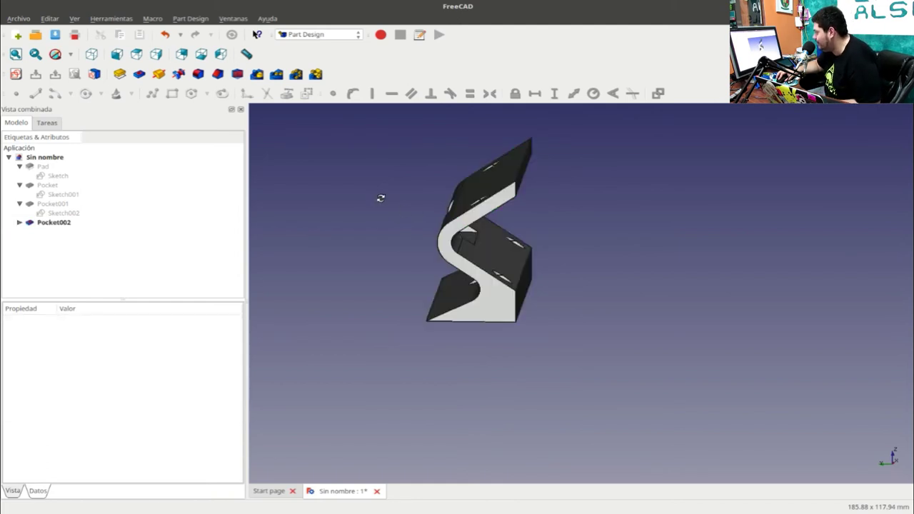
pyautogui.moveTo(379, 197); pyautogui.dragTo(486, 186, button='middle')
pyautogui.scroll(2, 484, 186)
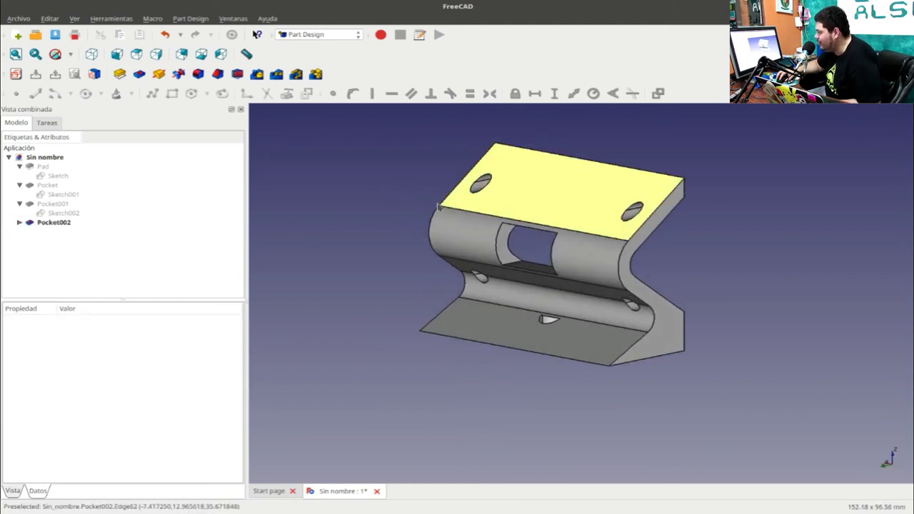
pyautogui.click(63, 222)
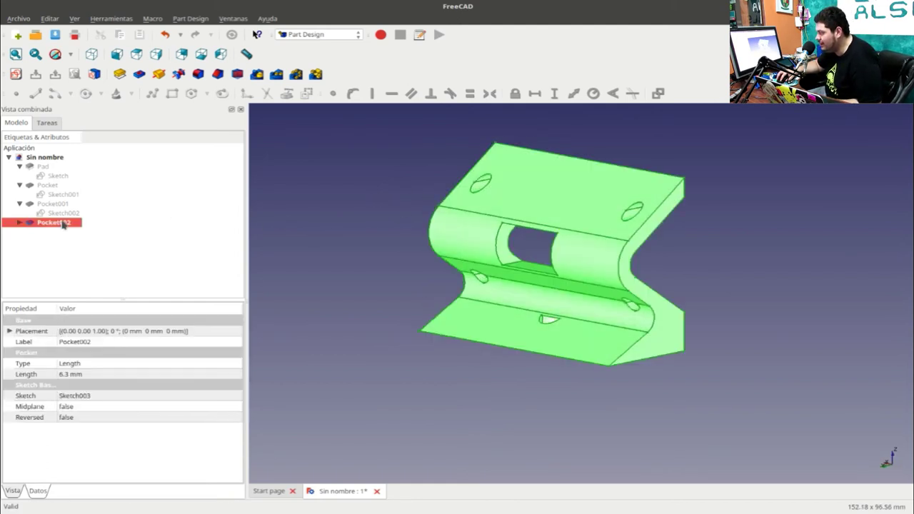
pyautogui.click(20, 18)
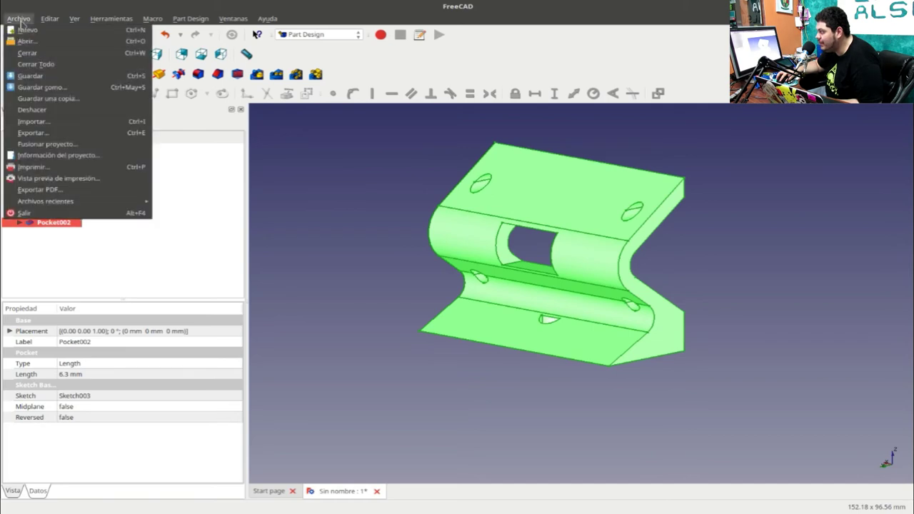
# - Begin saving the document and browse up to the Piezas3D/Creando folder
pyautogui.click(32, 76)
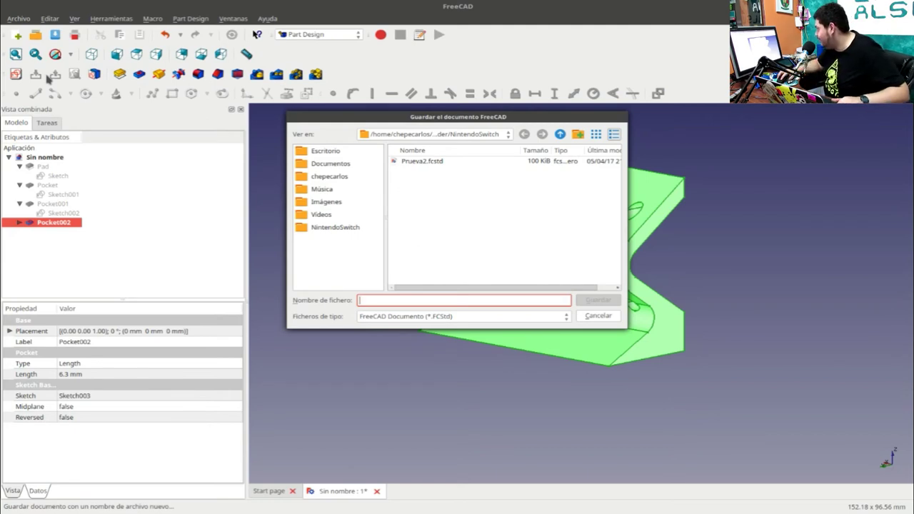
pyautogui.click(561, 135)
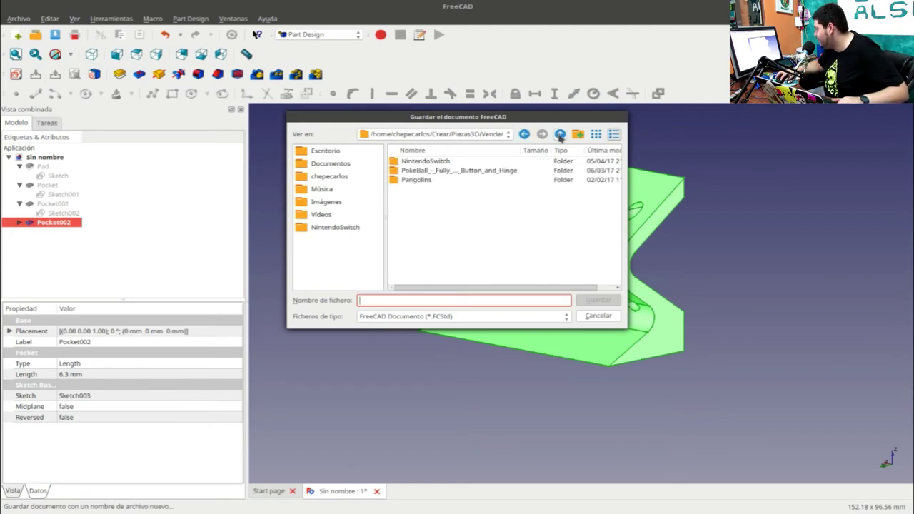
pyautogui.click(559, 135)
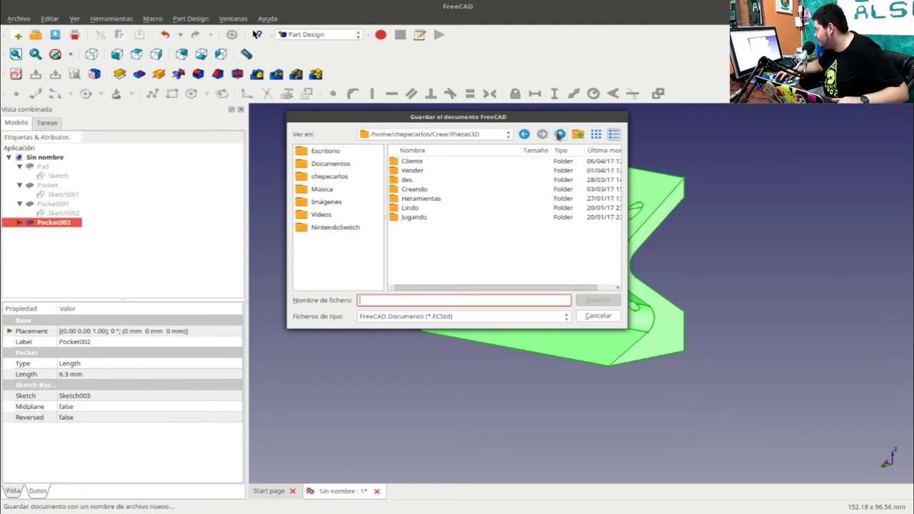
pyautogui.doubleClick(414, 190)
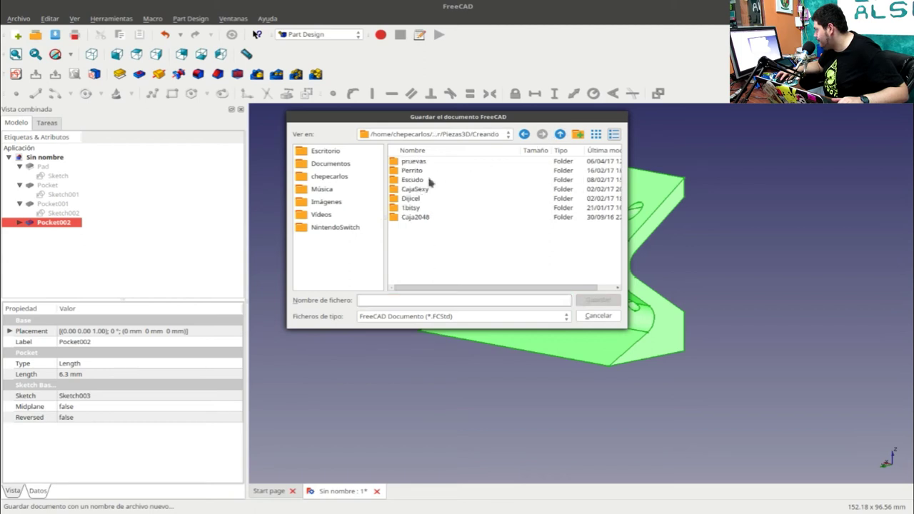
# - Create a SoperCamaraWeb folder in Creando and save the bracket as SoperCamaraWeb inside it
pyautogui.click(577, 134)
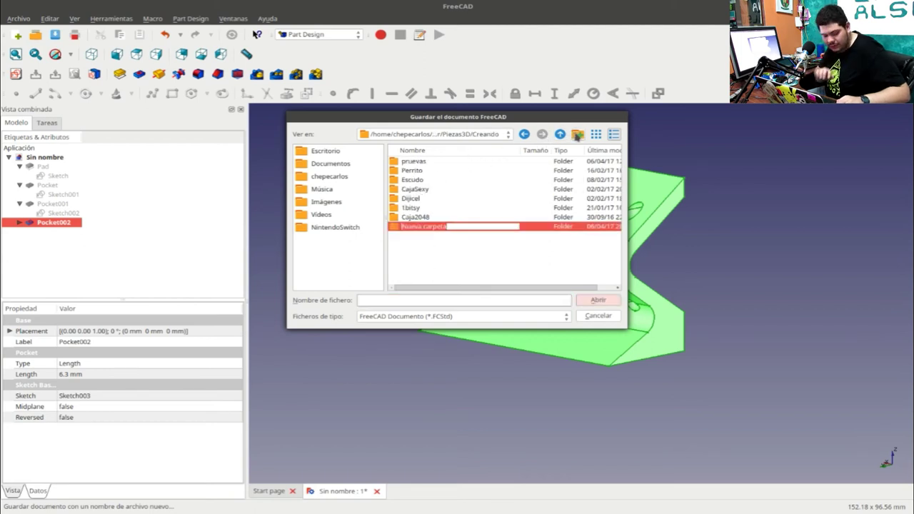
pyautogui.write('SoperC')
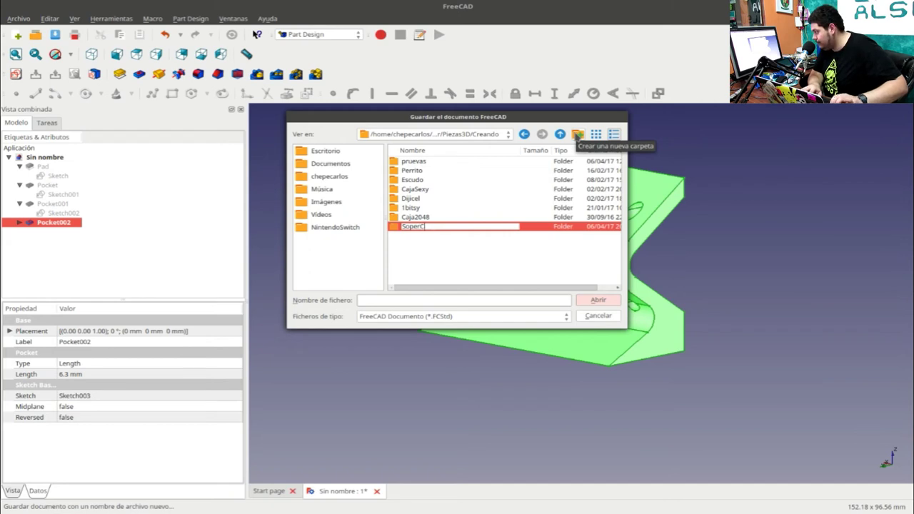
pyautogui.write('amaraWeb')
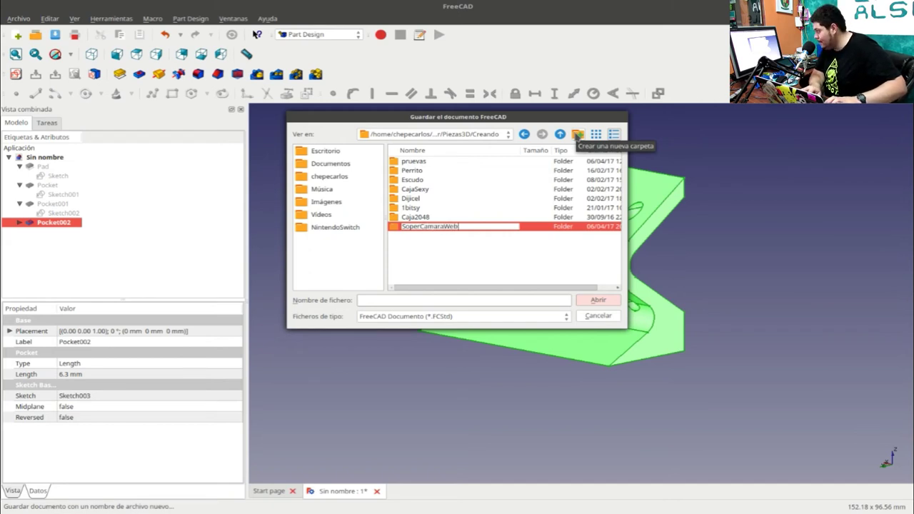
pyautogui.press('Return')
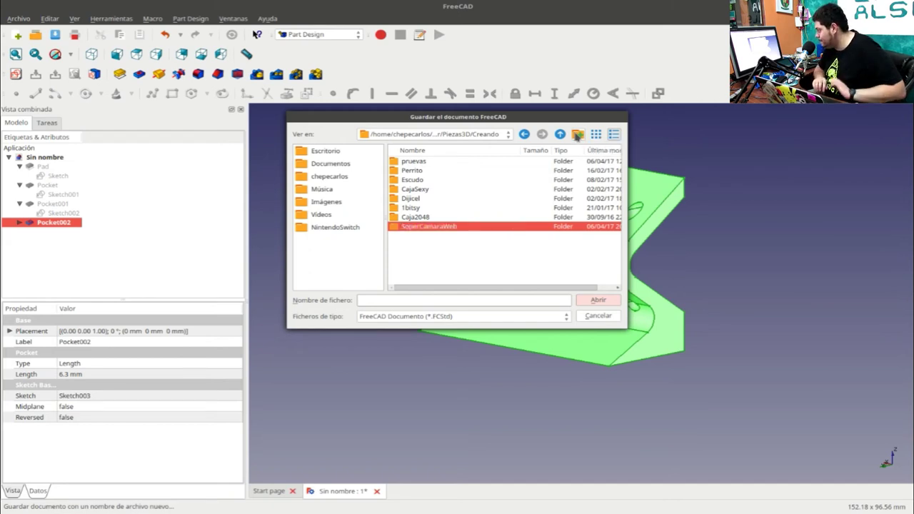
pyautogui.click(606, 303)
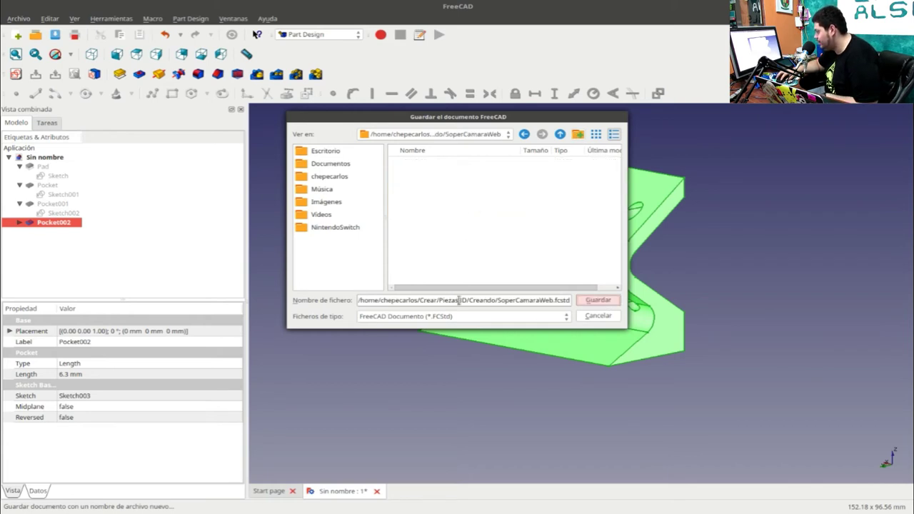
pyautogui.click(588, 302)
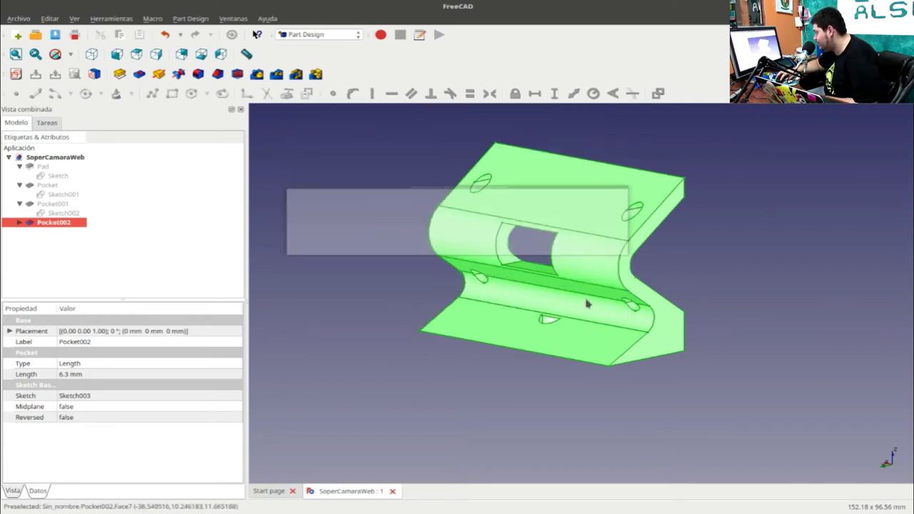
pyautogui.click(385, 232)
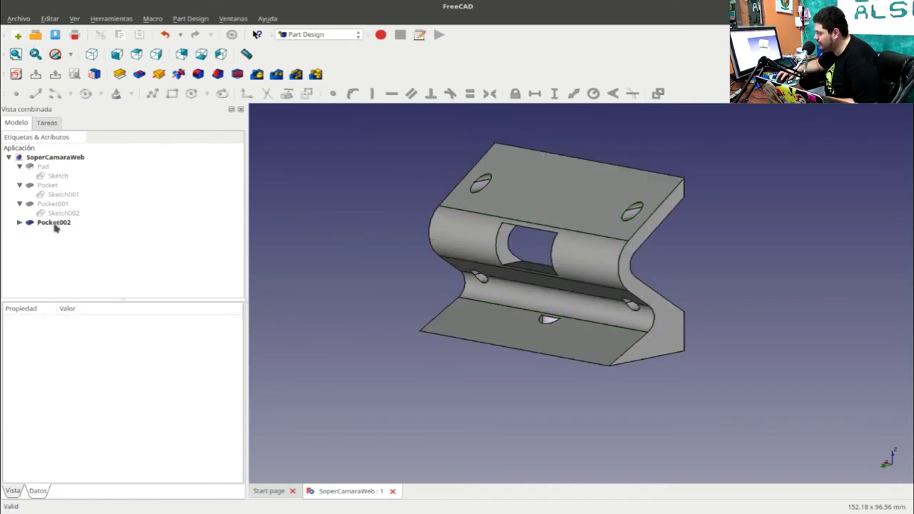
pyautogui.click(51, 223)
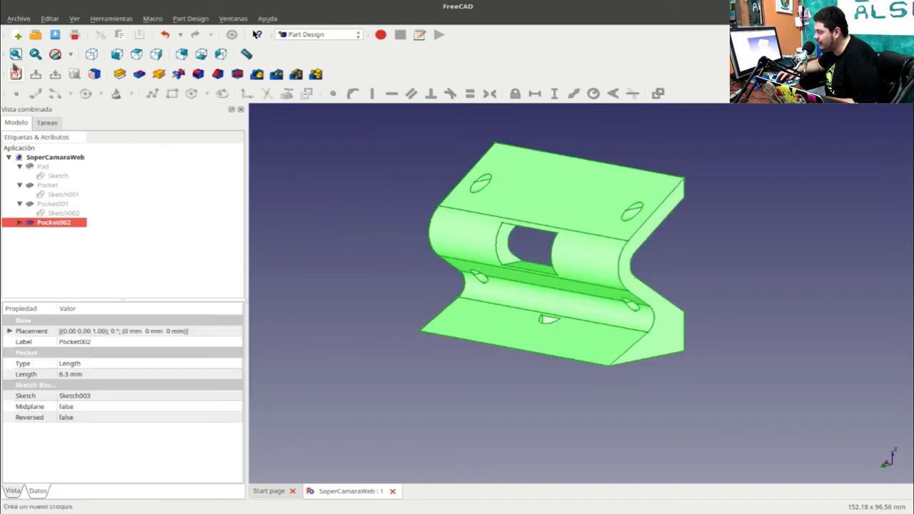
# - Export the bracket in STL Mesh format as SoporeCamaraWeb.stl inside the SoperCamaraWeb folder
pyautogui.click(25, 18)
pyautogui.click(63, 134)
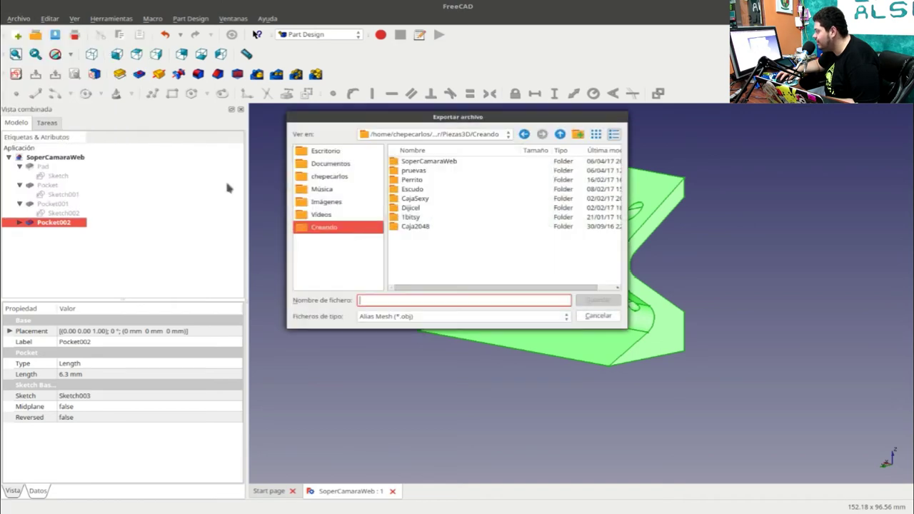
pyautogui.click(370, 319)
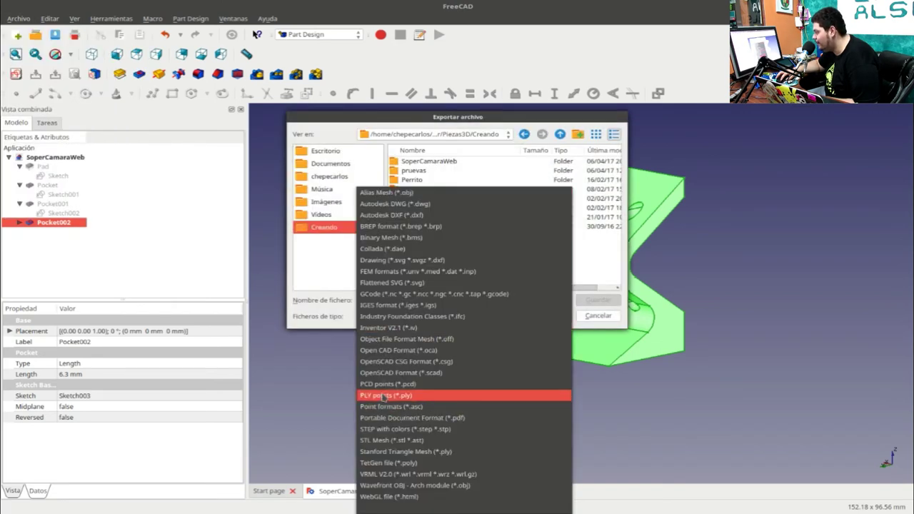
pyautogui.click(398, 442)
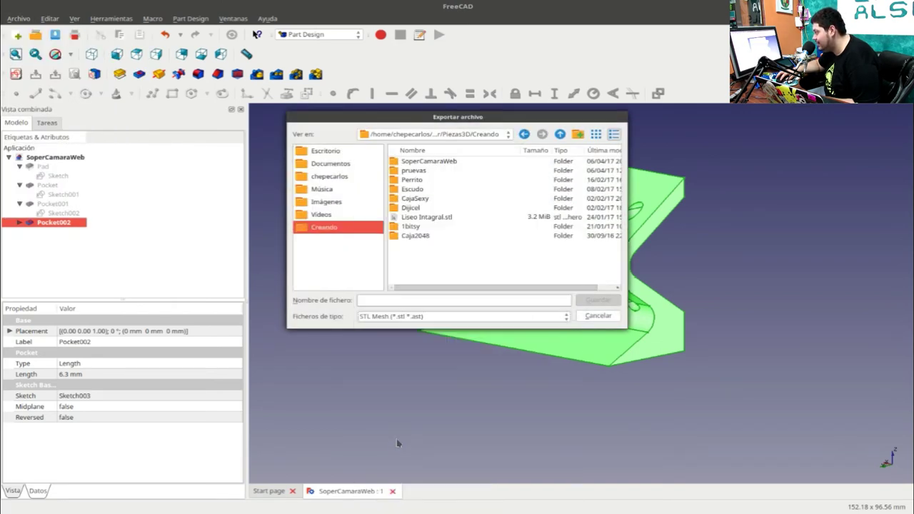
pyautogui.click(414, 300)
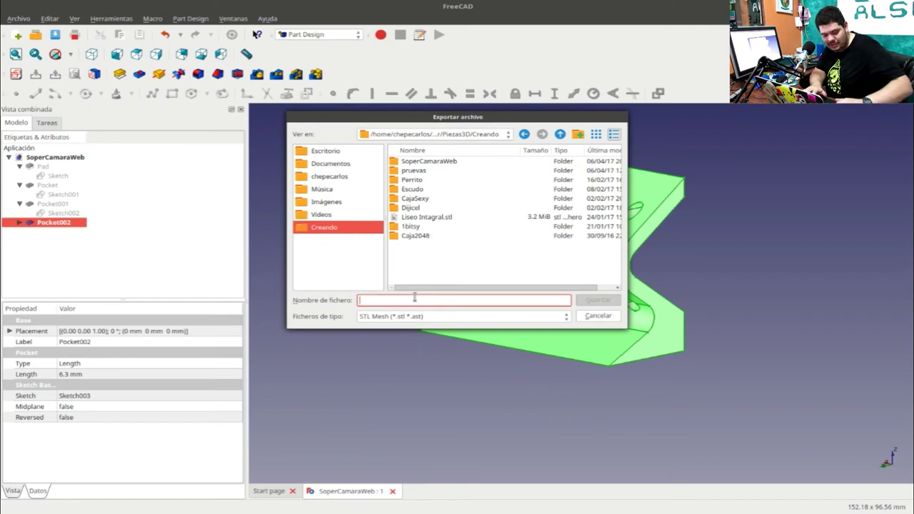
pyautogui.write('SoporeCamaraWeb')
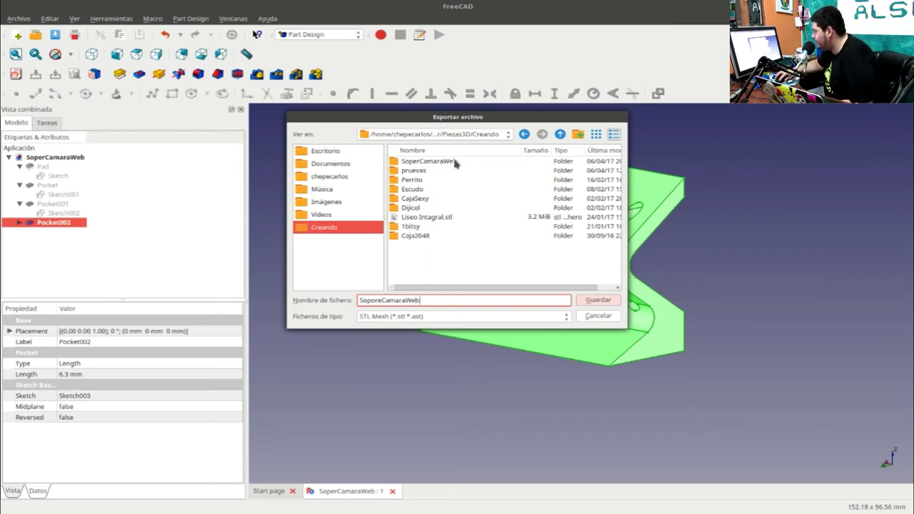
pyautogui.doubleClick(428, 161)
pyautogui.click(488, 300)
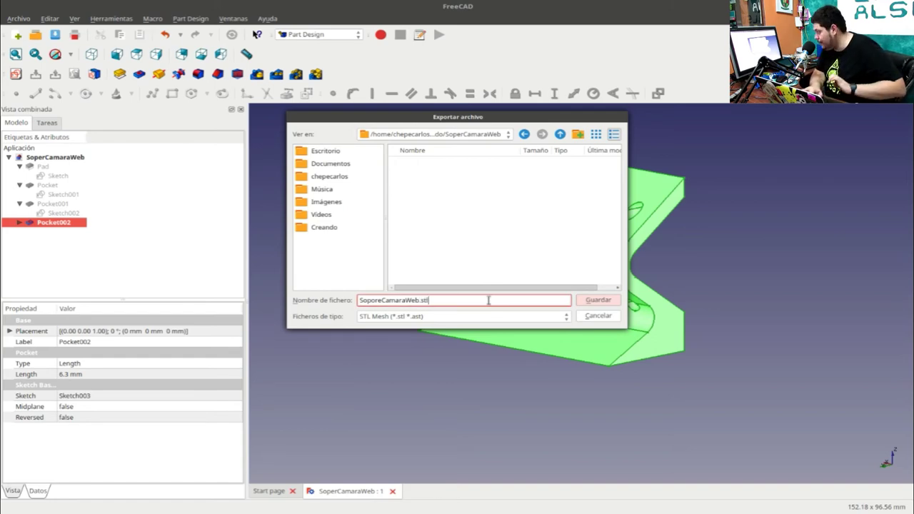
pyautogui.press('Return')
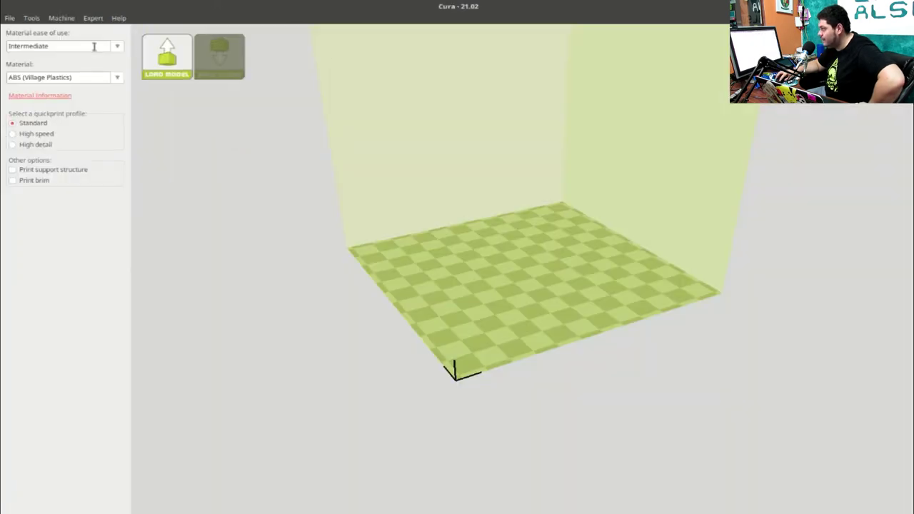
# - Load SoperCamaraWeb.stl from Piezas3D/Creando/SoperCamaraWeb onto Cura's build plate
pyautogui.click(185, 55)
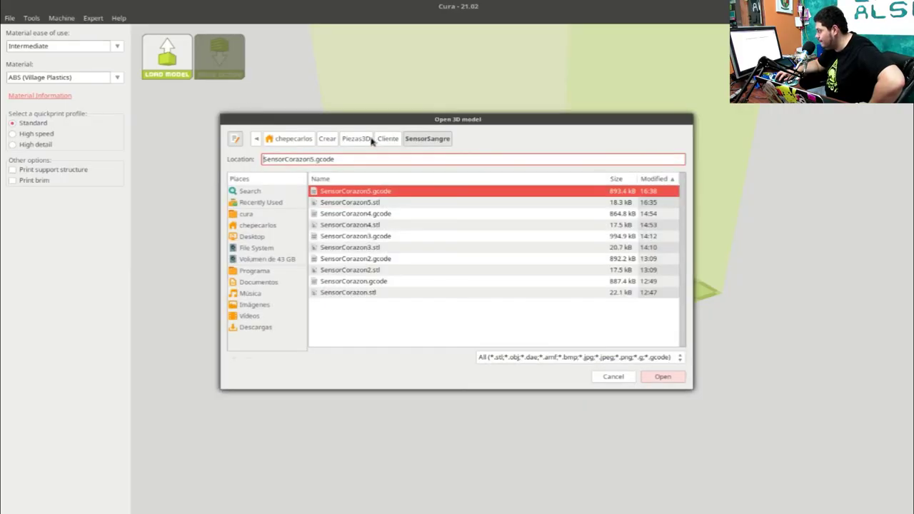
pyautogui.click(369, 140)
pyautogui.doubleClick(341, 202)
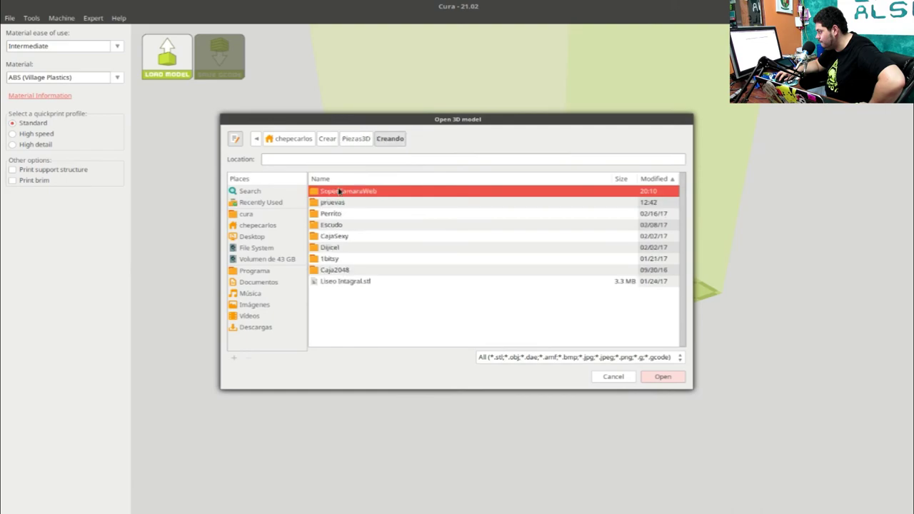
pyautogui.doubleClick(340, 192)
pyautogui.doubleClick(342, 193)
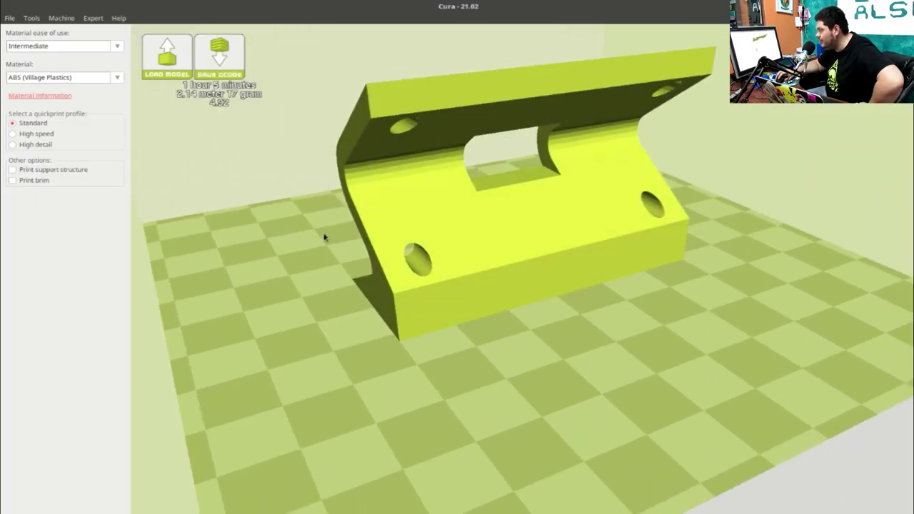
# - Orbit around the loaded bracket, then select it for rotating
pyautogui.moveTo(299, 233)
pyautogui.mouseDown(button='right')
pyautogui.moveTo(394, 247)
pyautogui.moveTo(369, 235)
pyautogui.mouseUp(button='right')
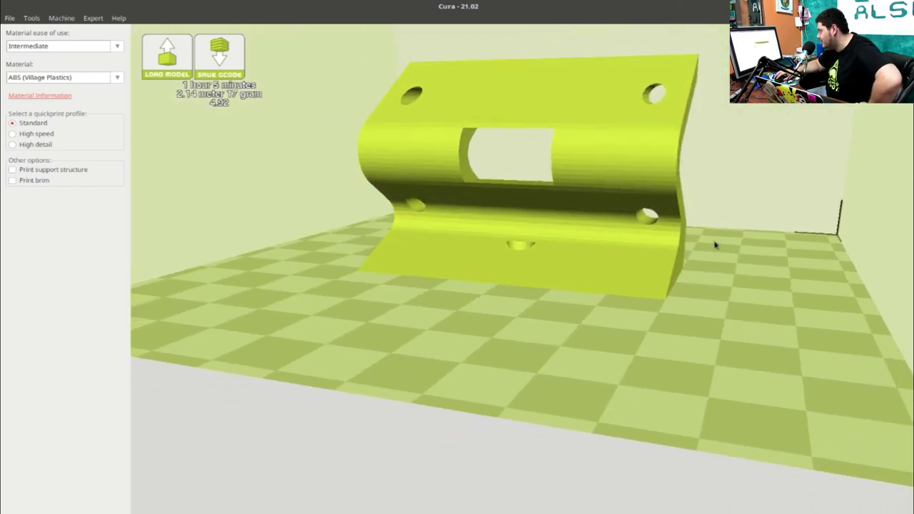
pyautogui.moveTo(716, 245)
pyautogui.mouseDown(button='right')
pyautogui.moveTo(718, 272)
pyautogui.moveTo(663, 264)
pyautogui.moveTo(665, 272)
pyautogui.mouseUp(button='right')
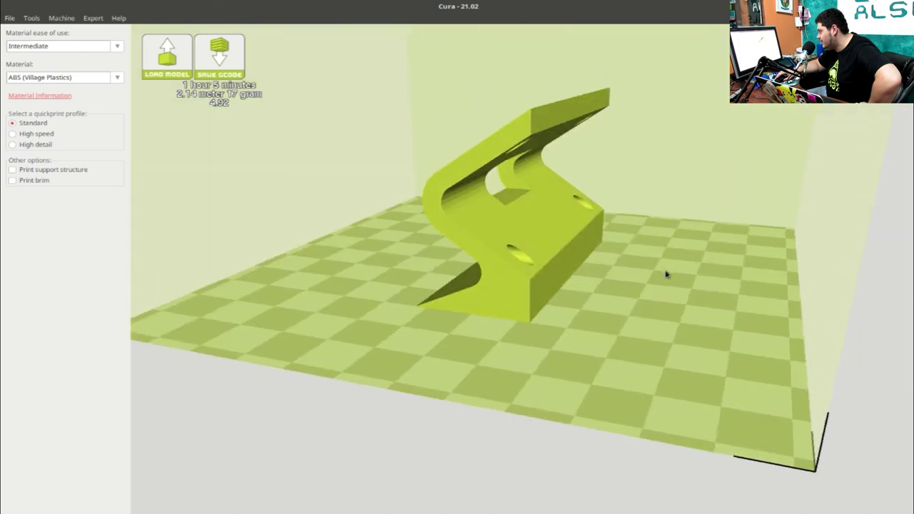
pyautogui.click(531, 244)
pyautogui.click(167, 480)
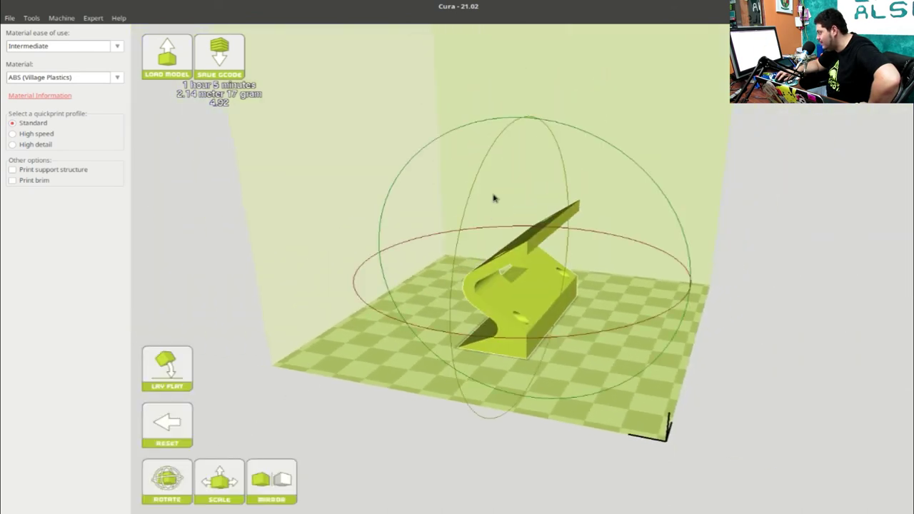
# - Rotate the bracket 90° upright with the rotation ring and turn the view to check it
pyautogui.moveTo(492, 165)
pyautogui.mouseDown()
pyautogui.moveTo(444, 322)
pyautogui.moveTo(465, 378)
pyautogui.mouseUp()
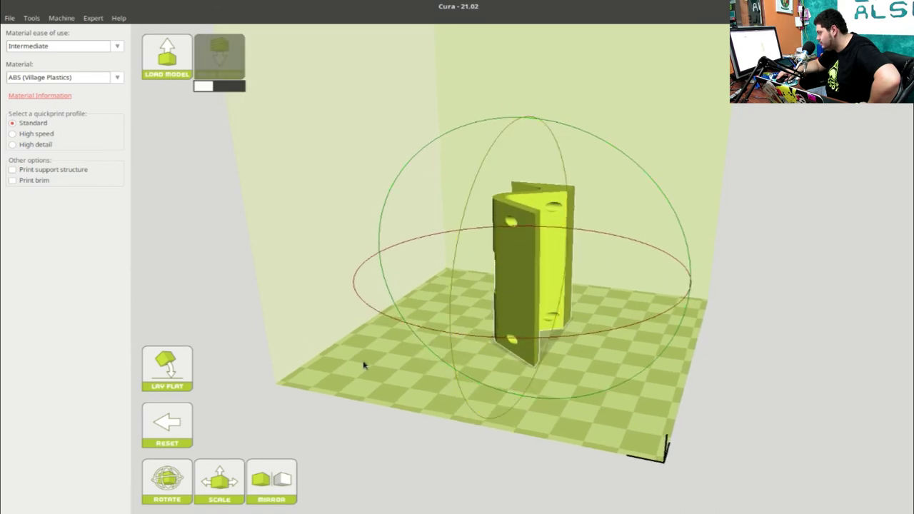
pyautogui.moveTo(363, 367)
pyautogui.mouseDown(button='right')
pyautogui.moveTo(438, 357)
pyautogui.moveTo(505, 371)
pyautogui.moveTo(524, 361)
pyautogui.mouseUp(button='right')
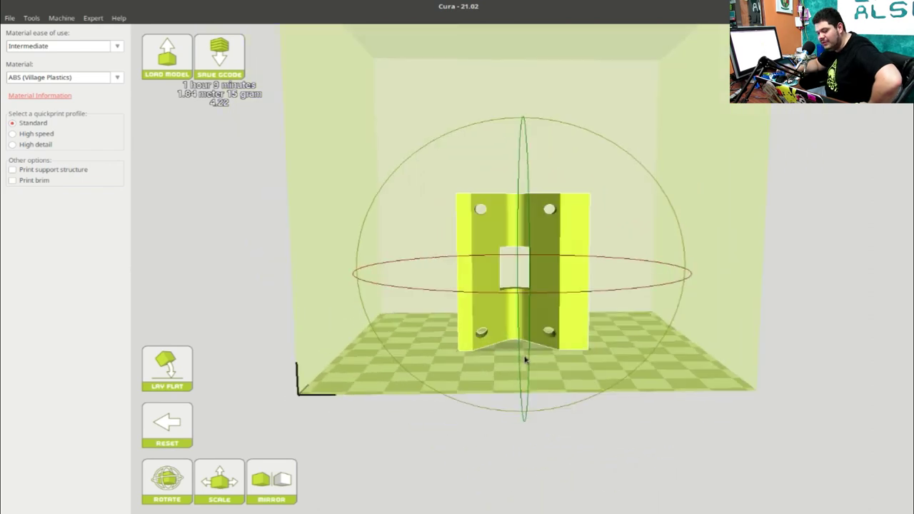